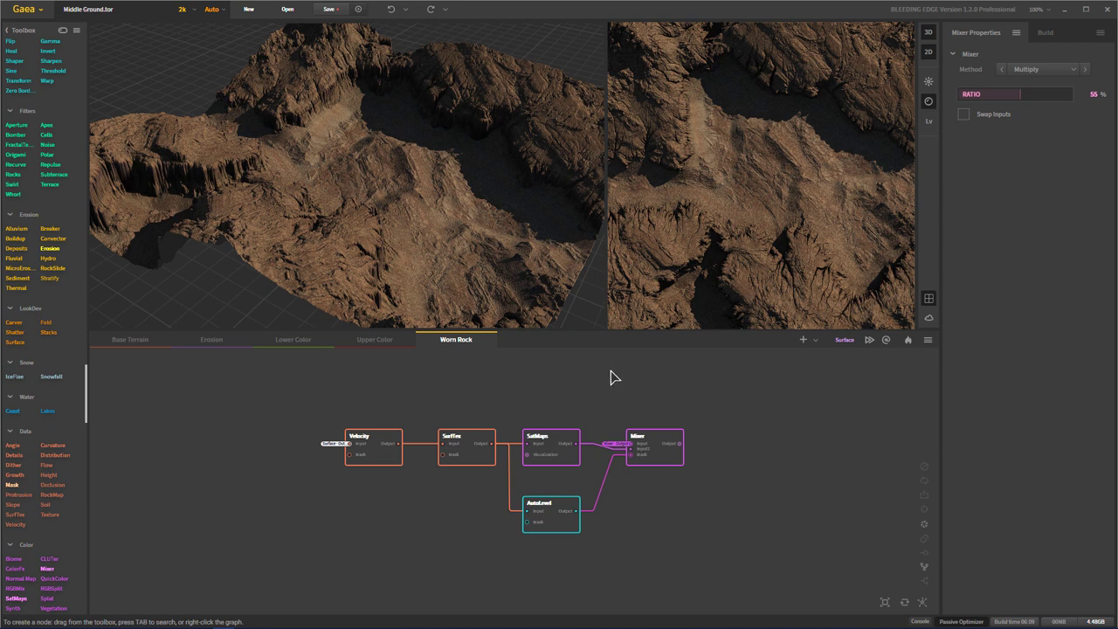
- Leave the Worn Rock graph and switch to the Base Terrain graph with Ctrl+Tab
right_click(718, 526)
click(656, 539)
key(ctrl+Tab)
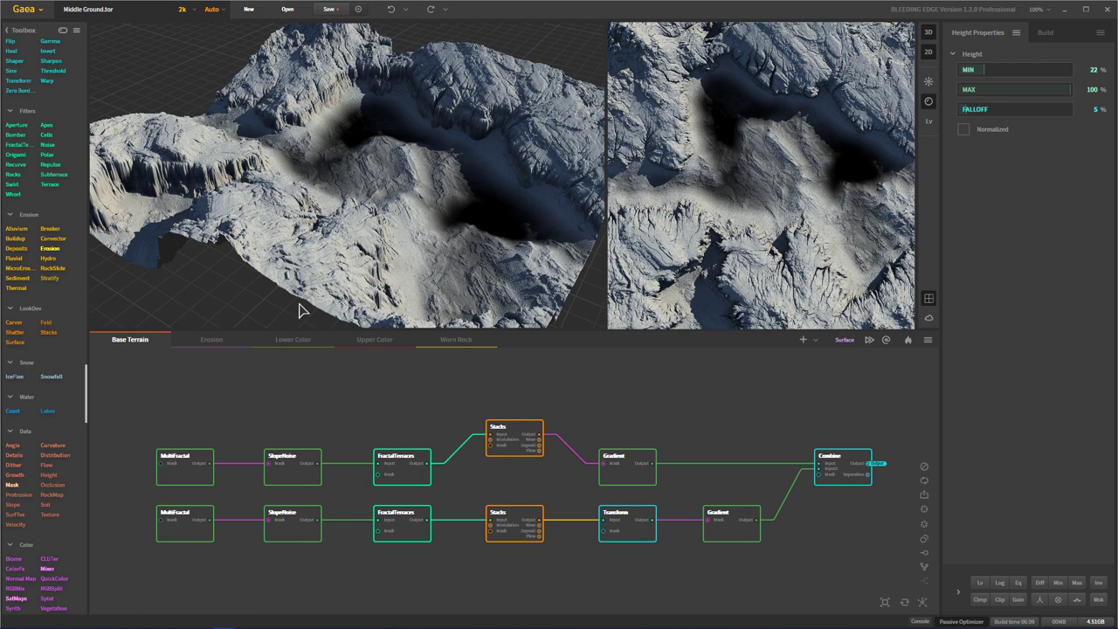
click(38, 13)
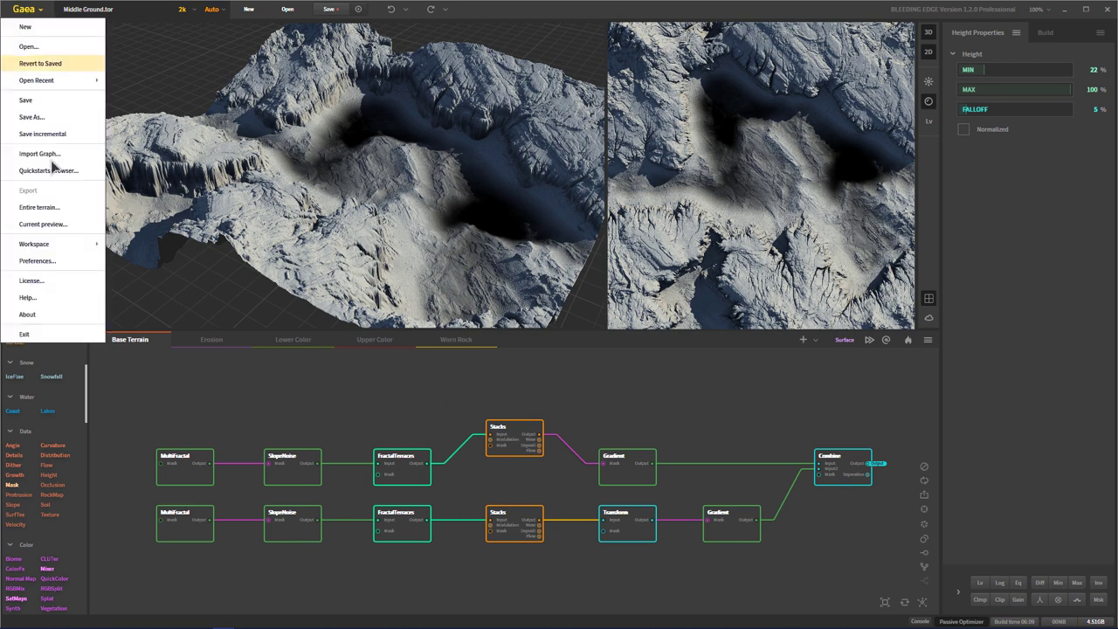
click(44, 260)
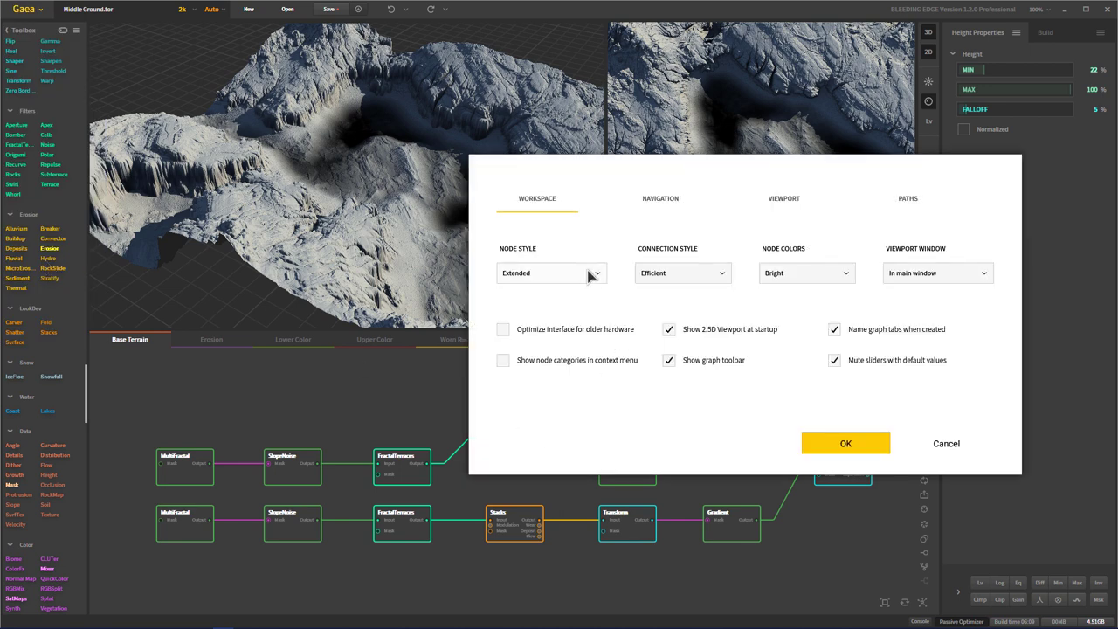
click(590, 274)
click(571, 295)
click(833, 446)
click(789, 351)
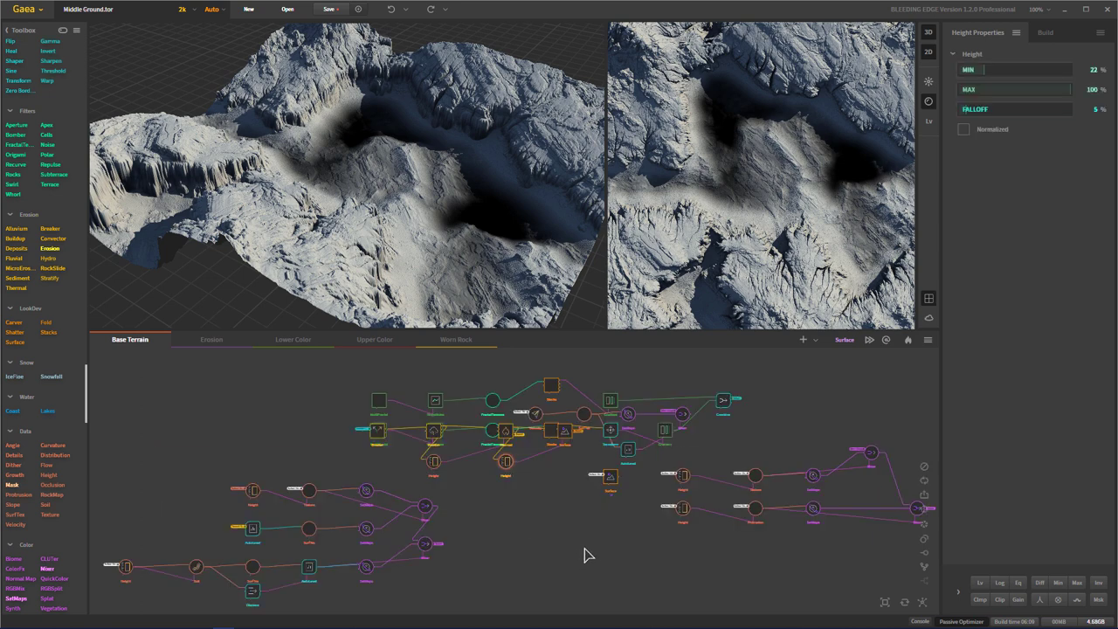
middle_drag(594, 564, 581, 536)
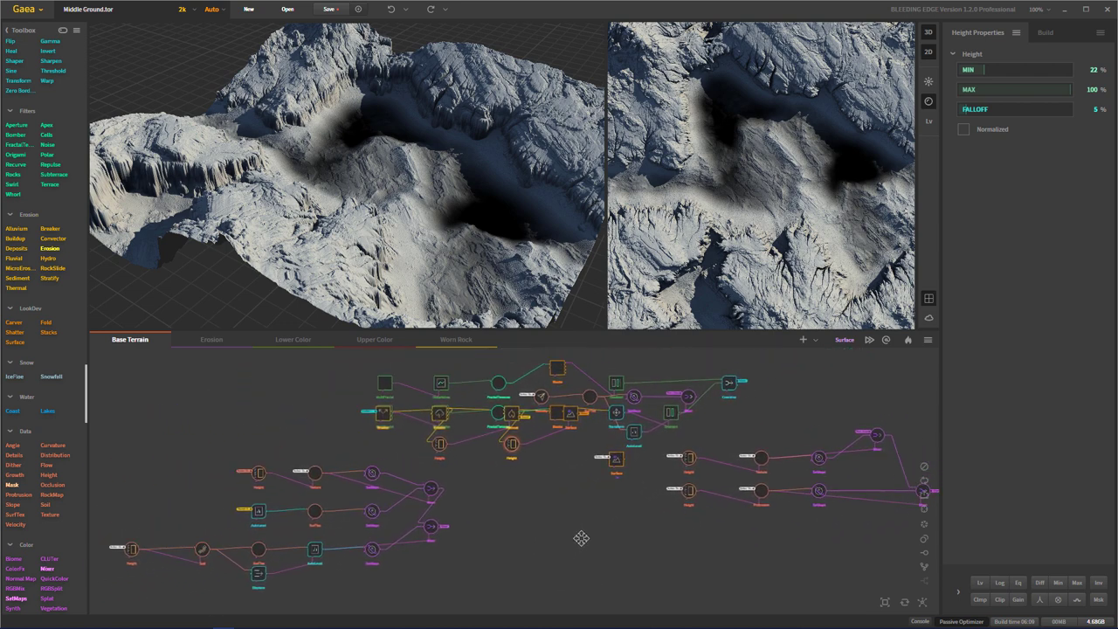
click(37, 11)
click(64, 267)
click(568, 278)
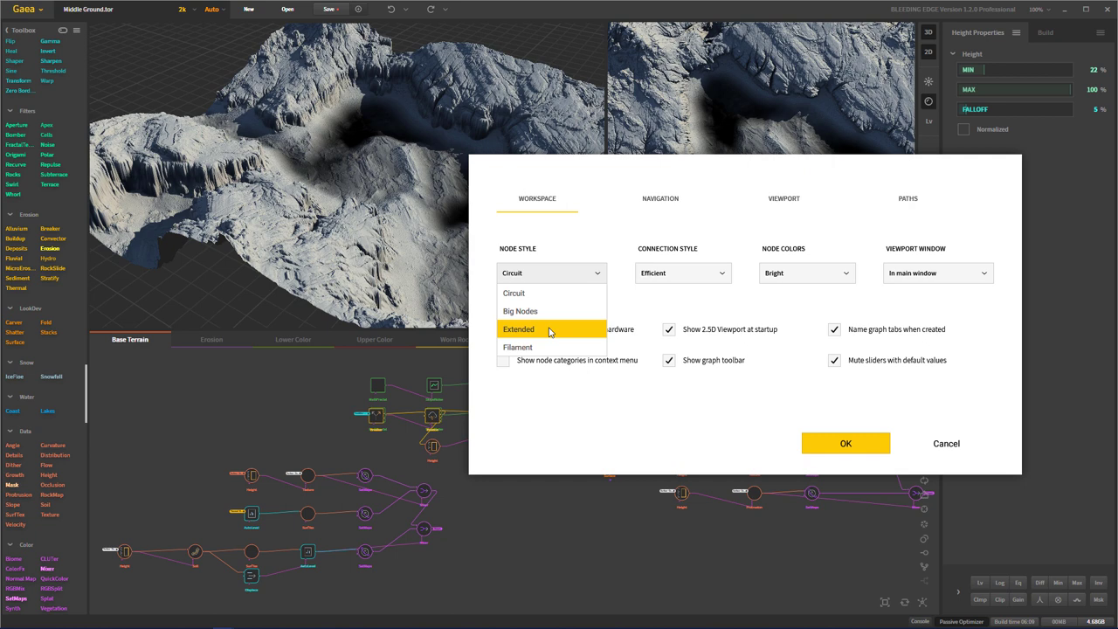
click(548, 330)
click(841, 443)
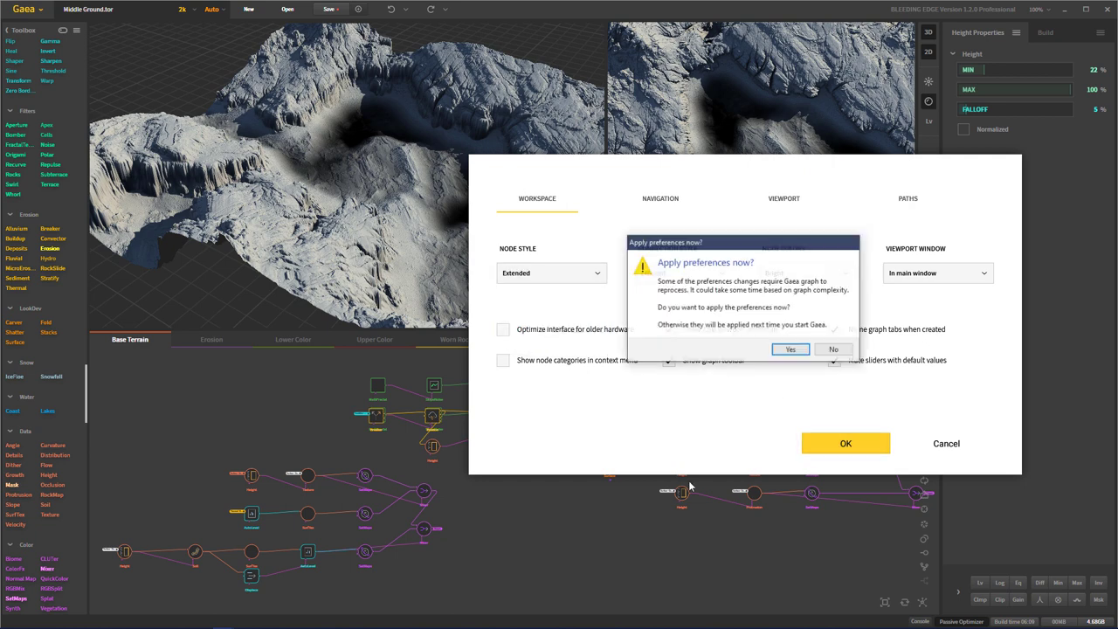
click(786, 349)
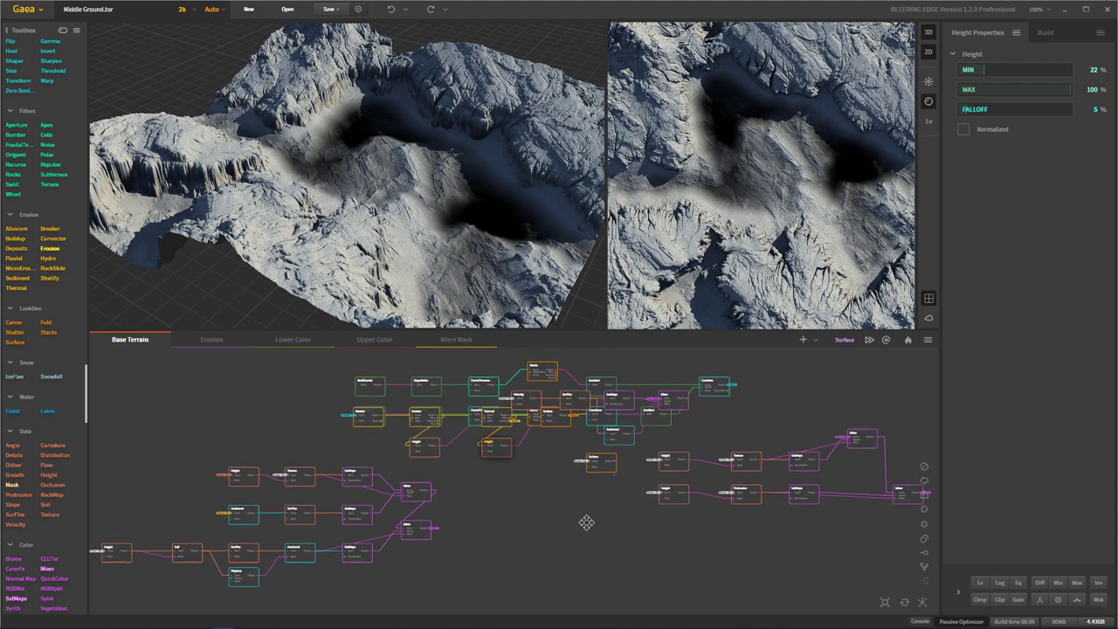
middle_drag(529, 544, 495, 544)
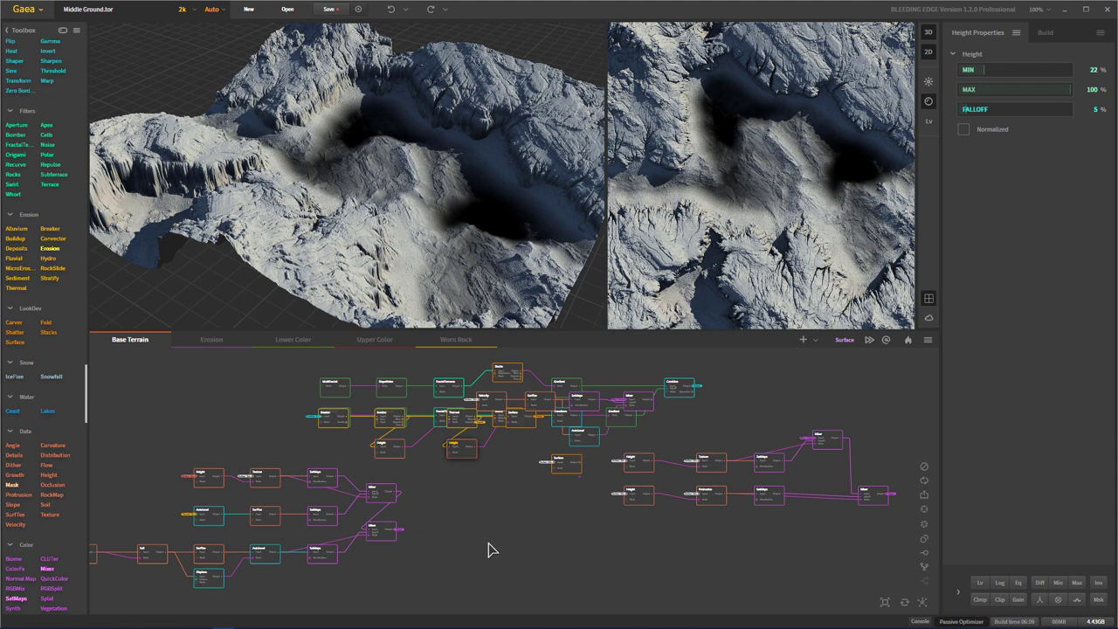
- Fit the Base Terrain graph to view and preview the Combine node's output in 3D
click(213, 344)
click(142, 344)
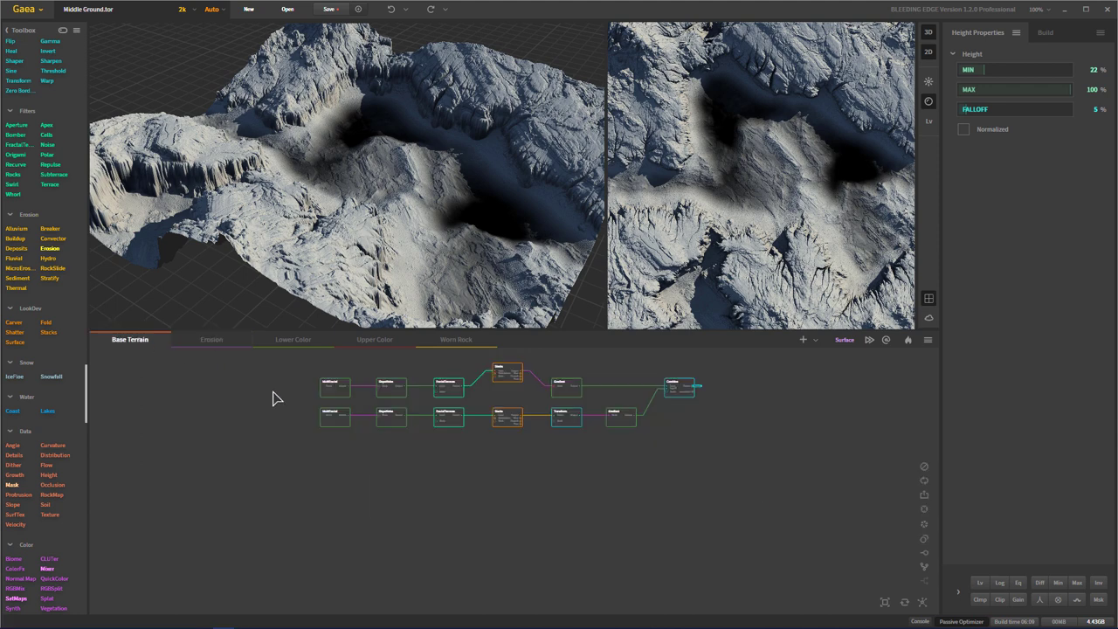
click(883, 603)
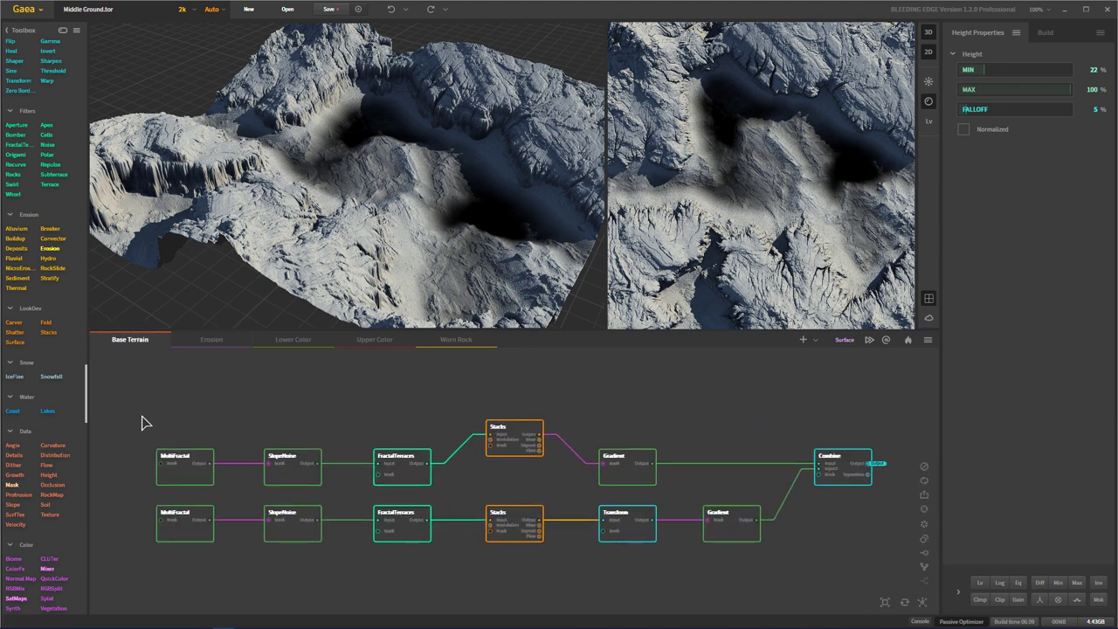
drag(137, 418, 894, 569)
click(840, 476)
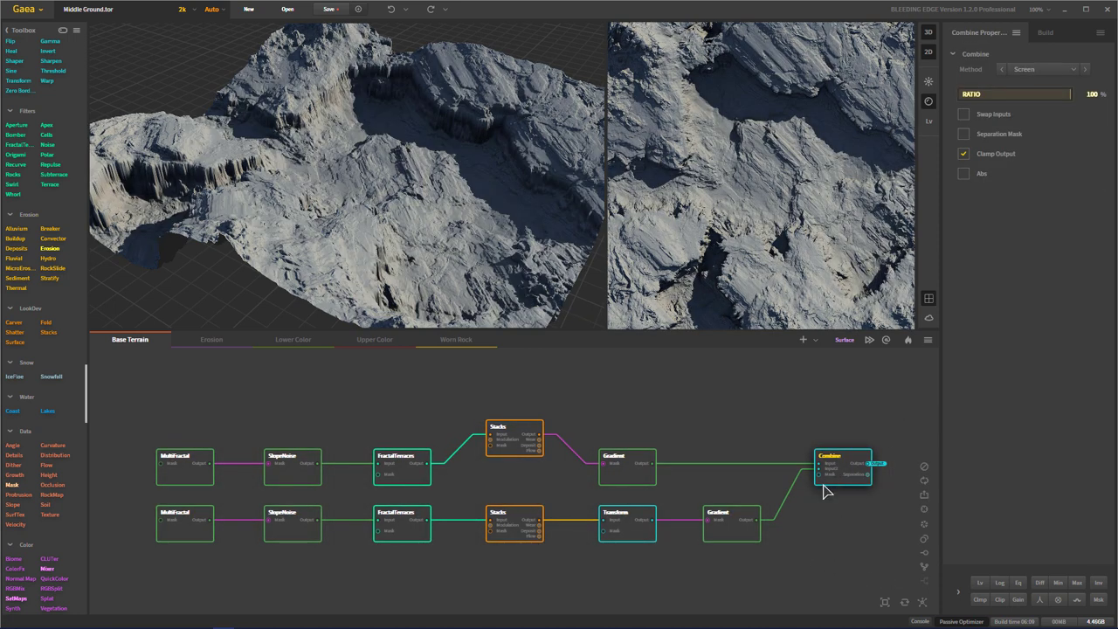
drag(512, 274, 464, 265)
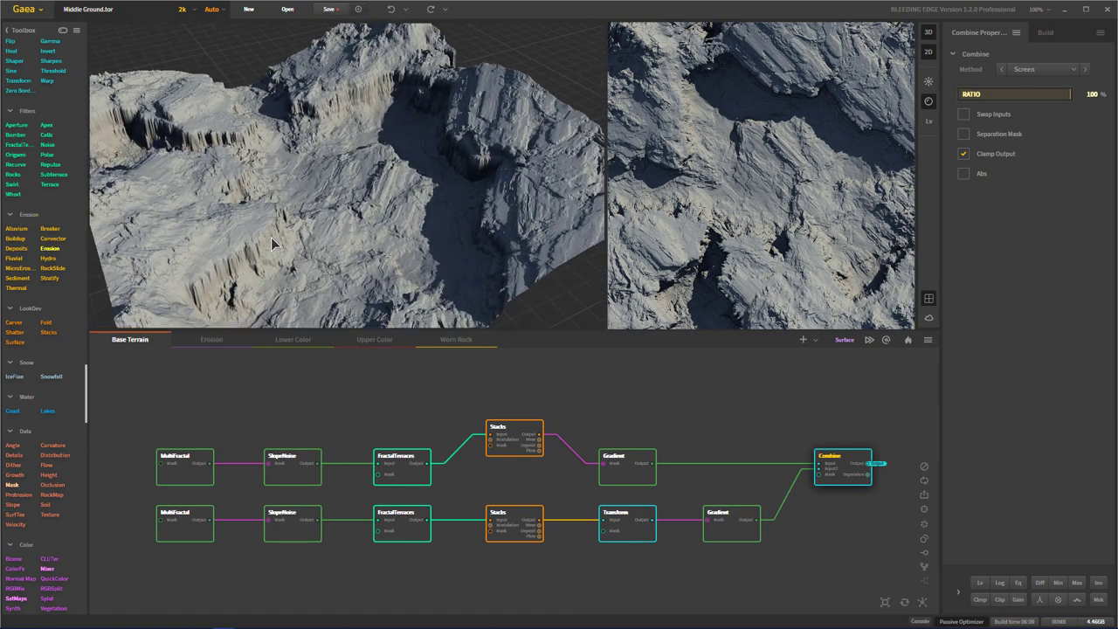
- In the Erosion graph, inspect both Surface nodes' settings (Rough, 10% strength)
click(222, 345)
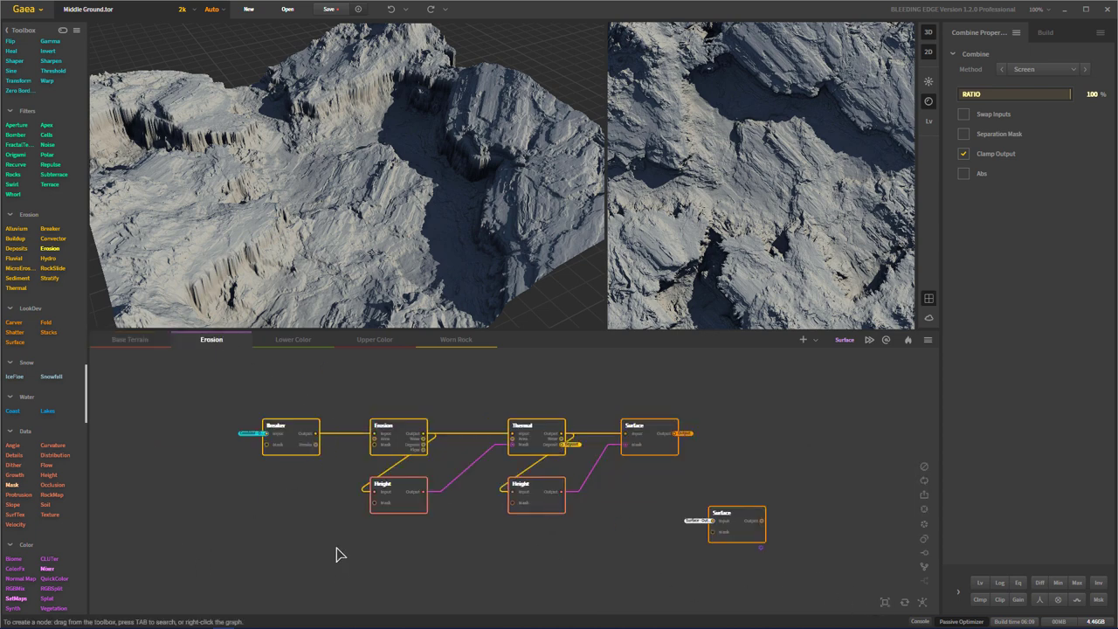
click(747, 537)
click(732, 534)
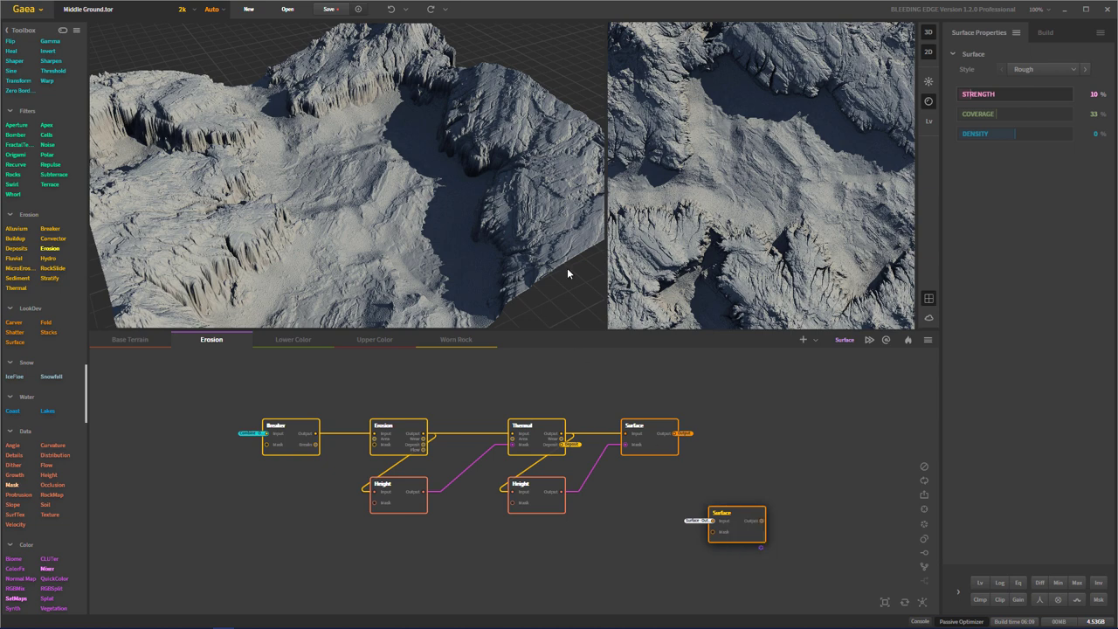
click(642, 451)
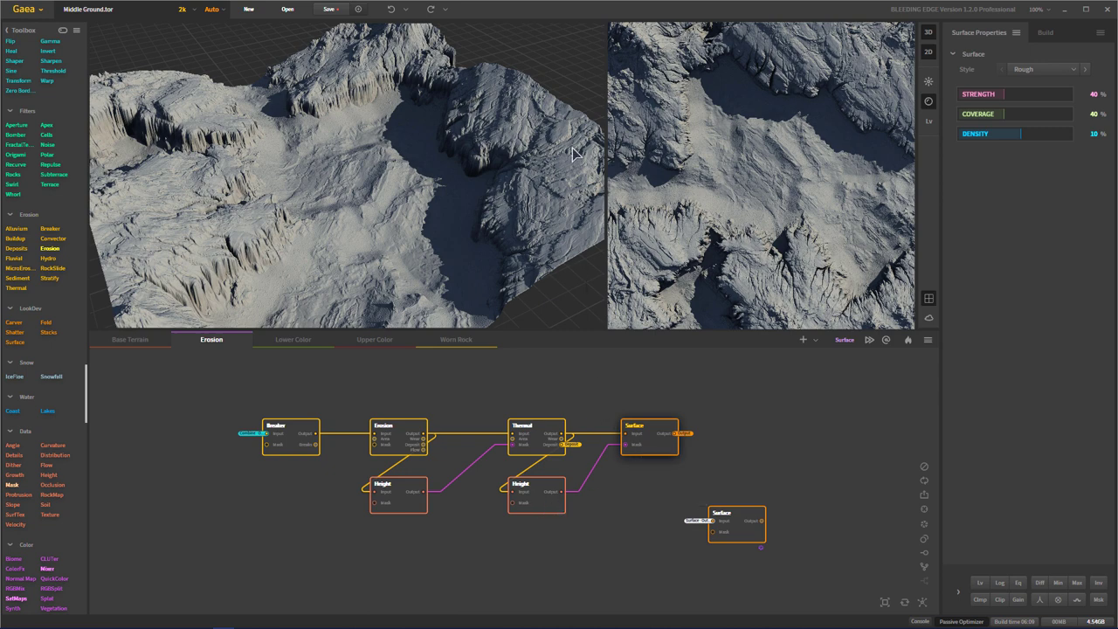
click(749, 536)
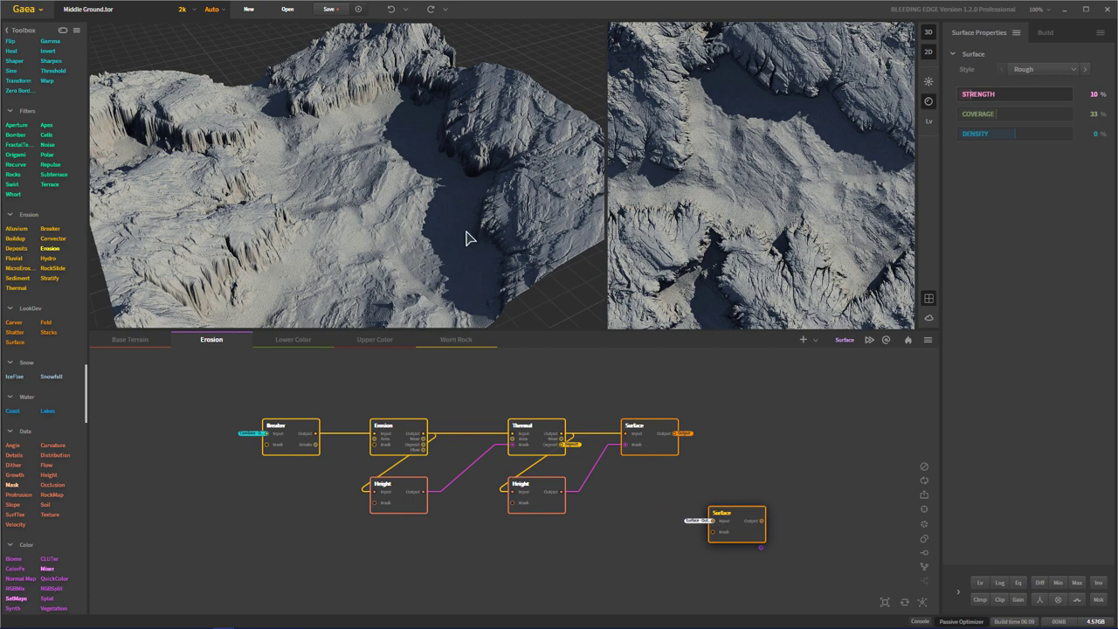
drag(467, 232, 426, 194)
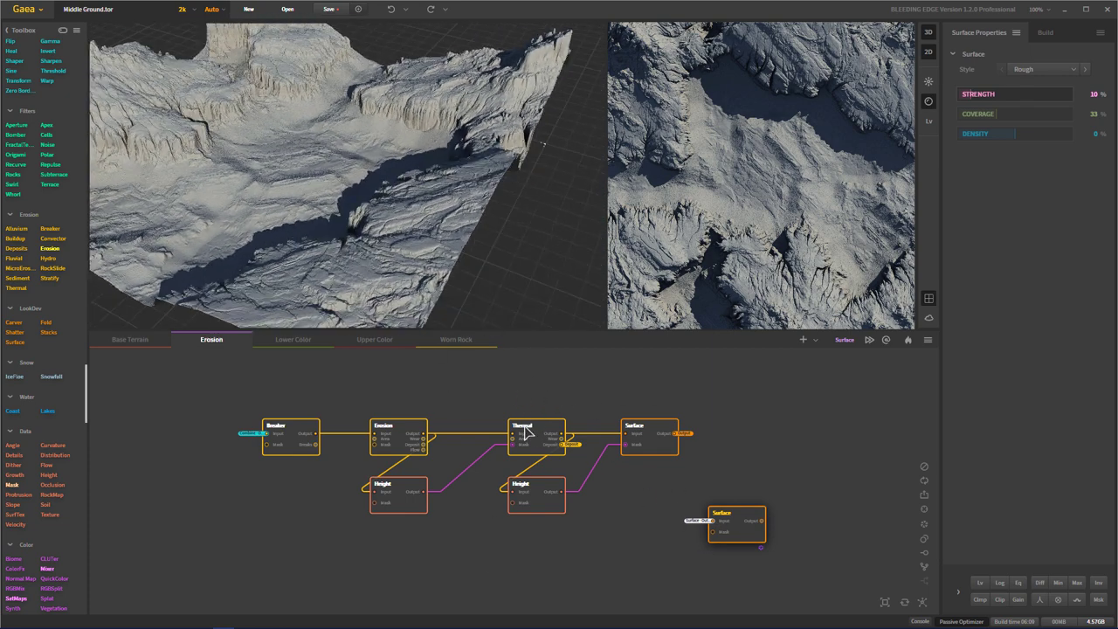
- Preview the Lower Color graph's final Mixer output on the terrain from several angles
click(293, 340)
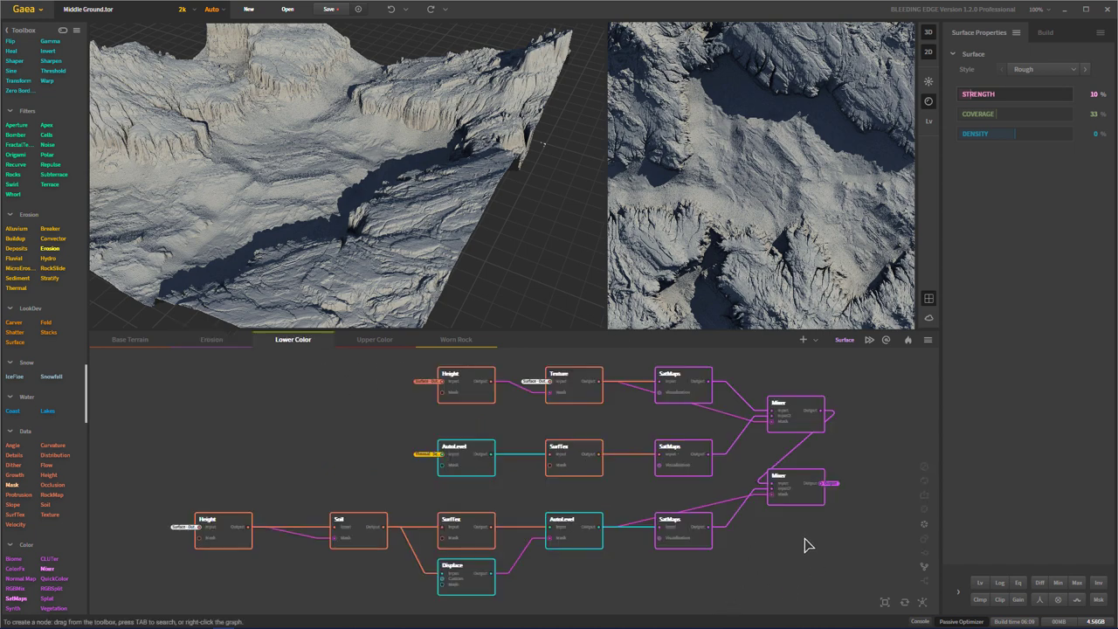
click(798, 503)
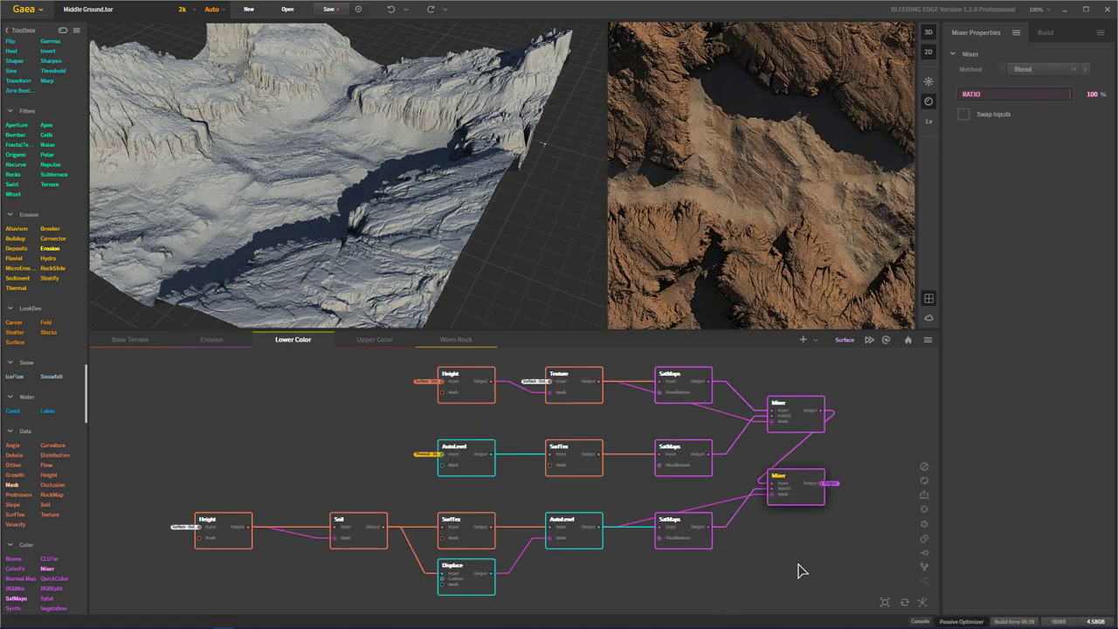
drag(322, 229, 392, 224)
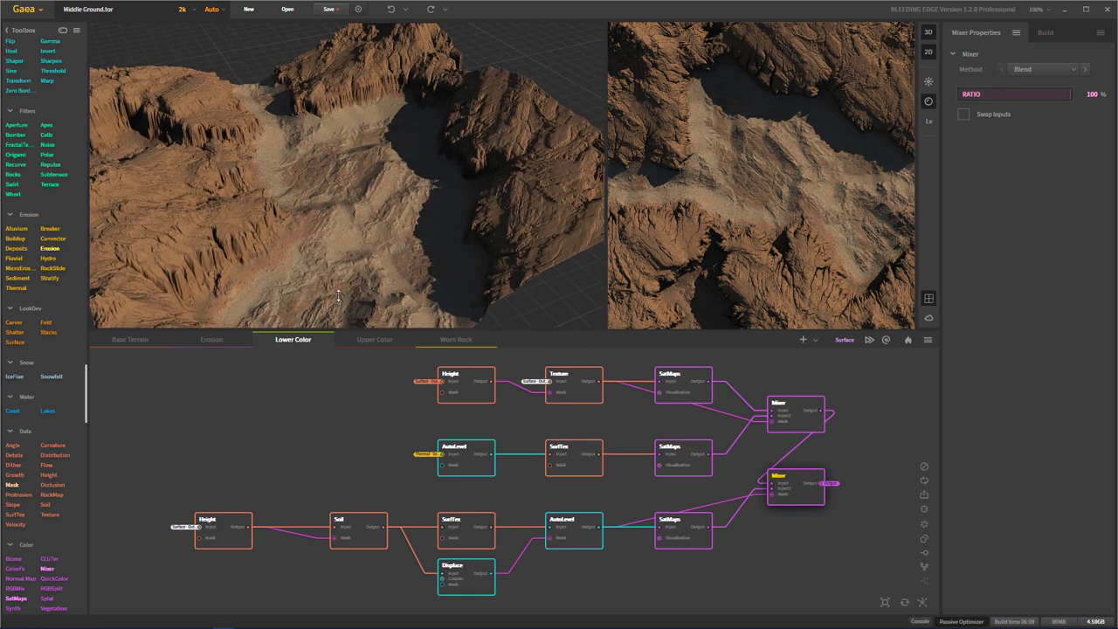
drag(338, 295, 260, 267)
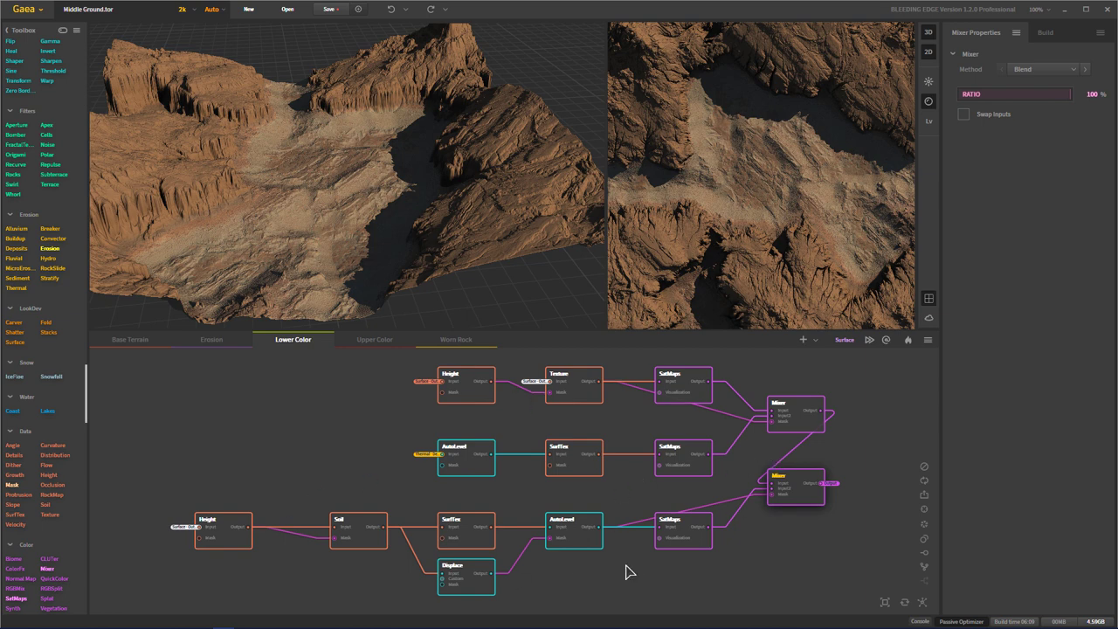
- Preview the Upper Color graph's lower Mixer result on the terrain from another side
click(370, 341)
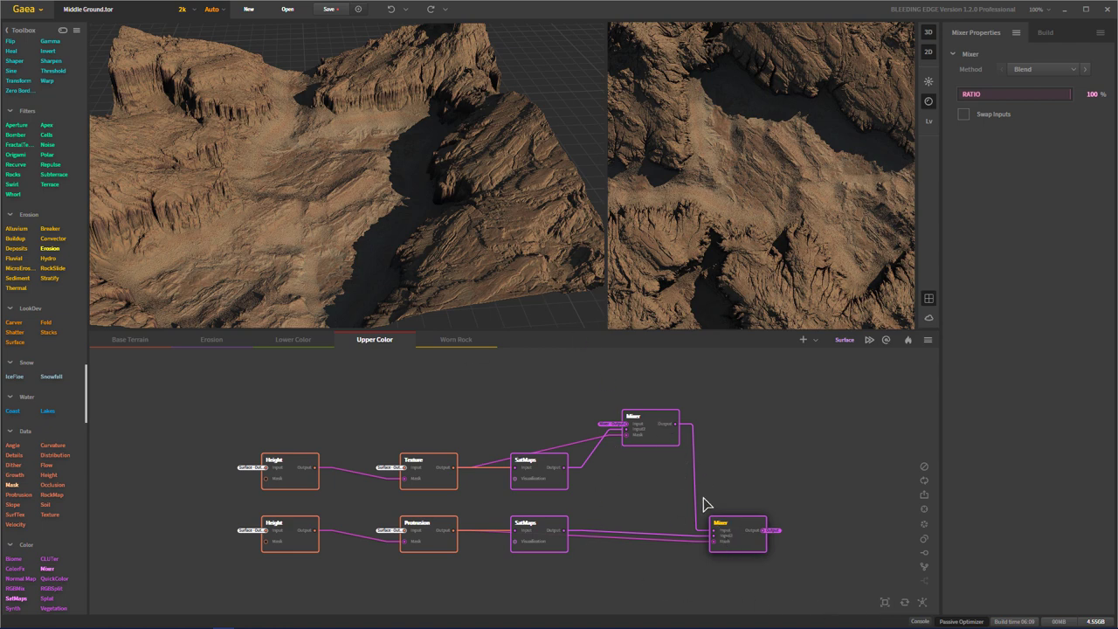
click(738, 529)
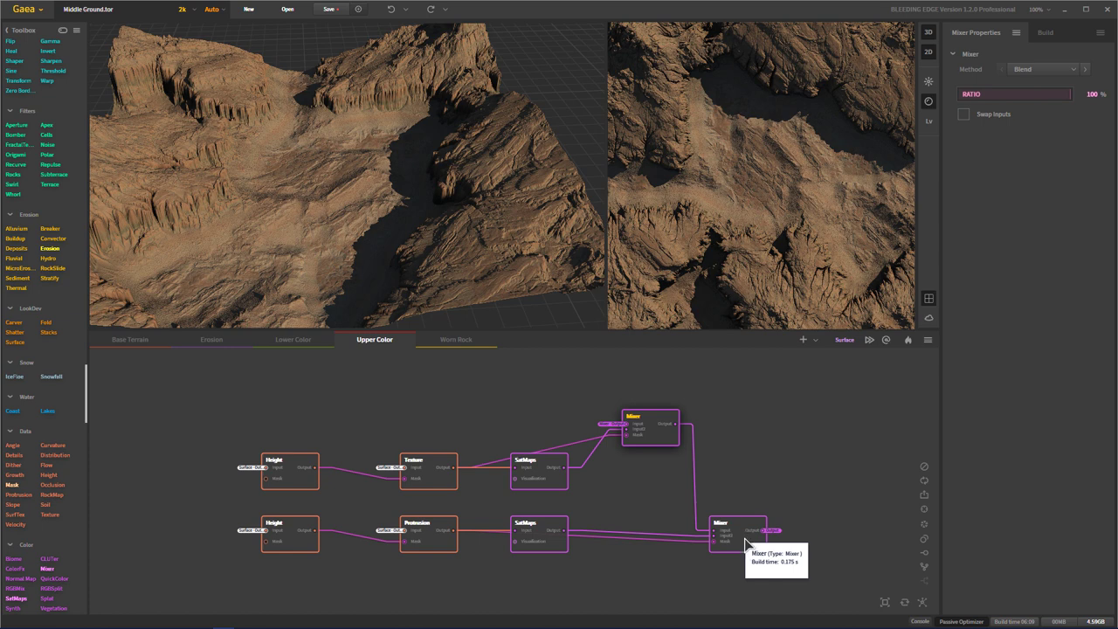
click(745, 543)
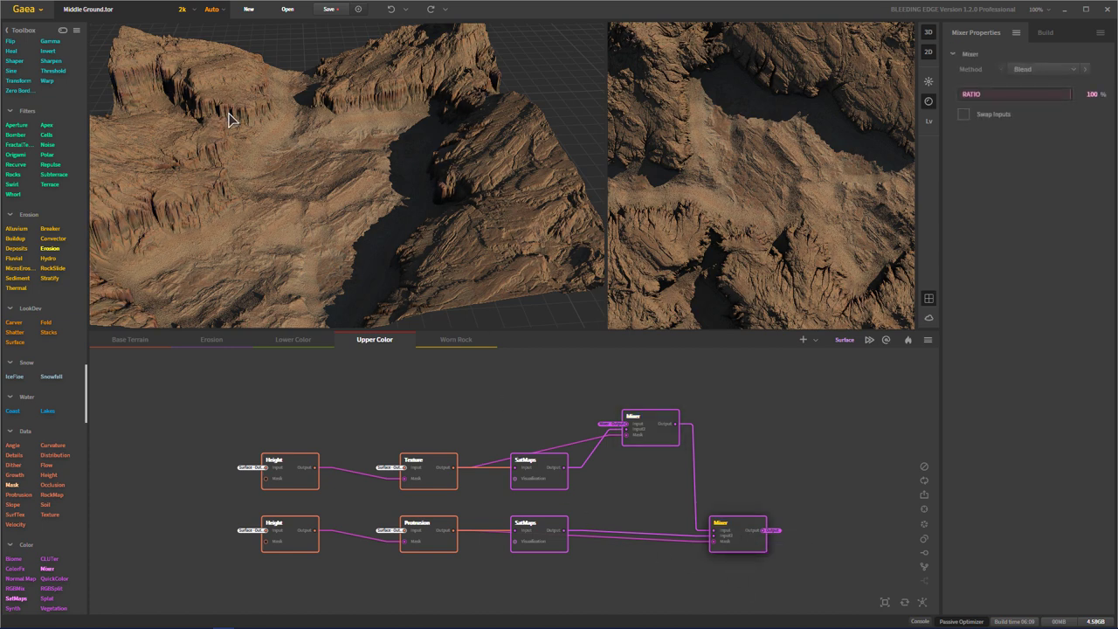
drag(349, 199, 449, 264)
click(456, 340)
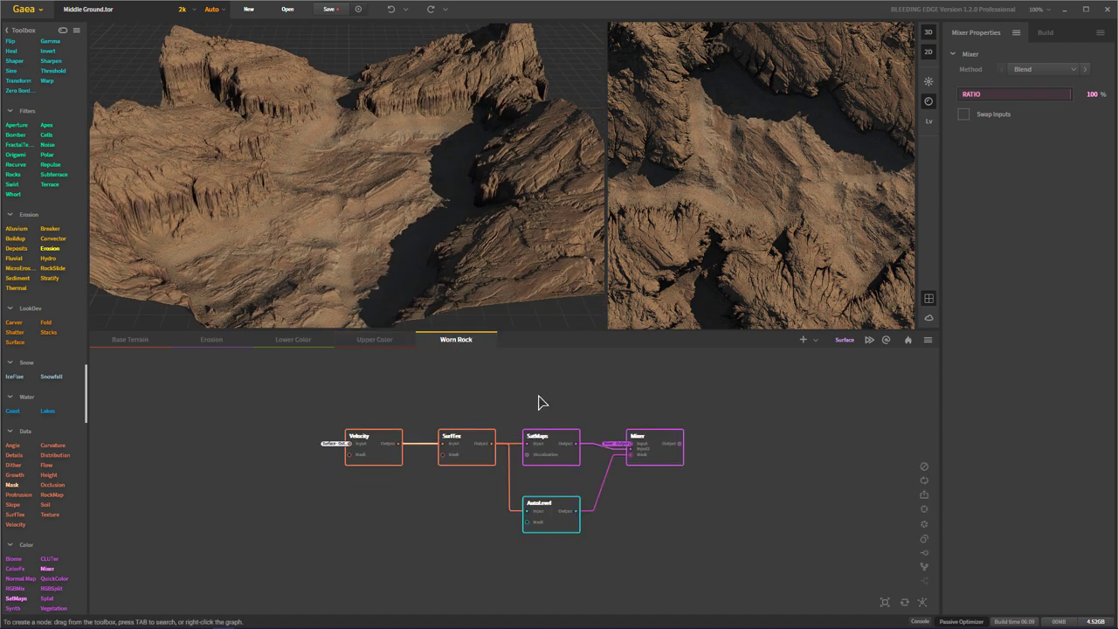
drag(281, 496, 716, 398)
click(699, 522)
click(691, 527)
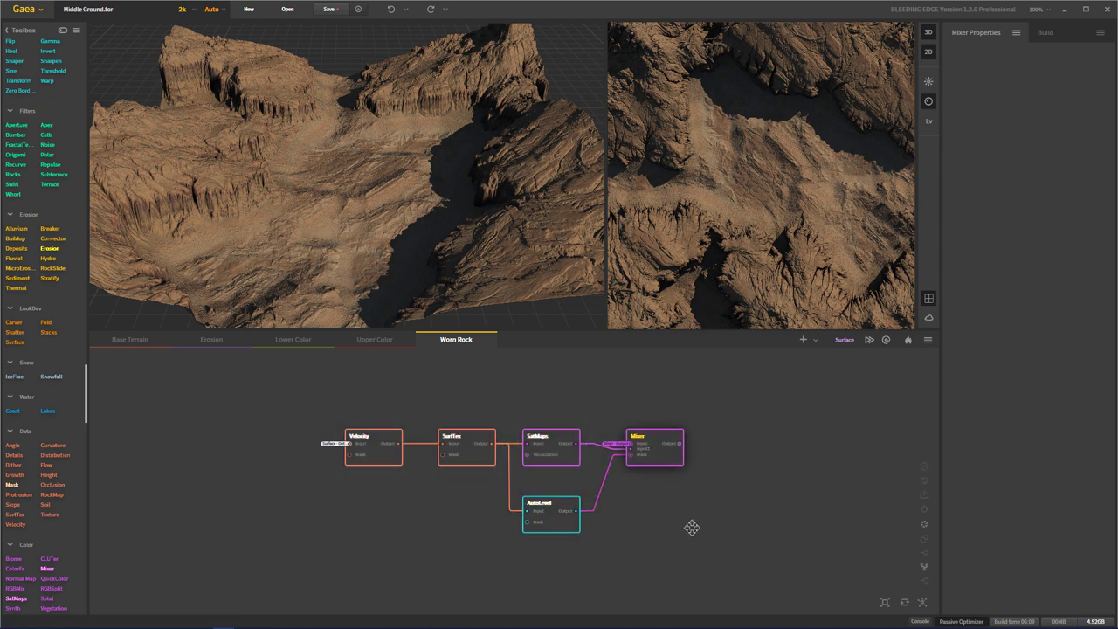
drag(394, 246, 357, 192)
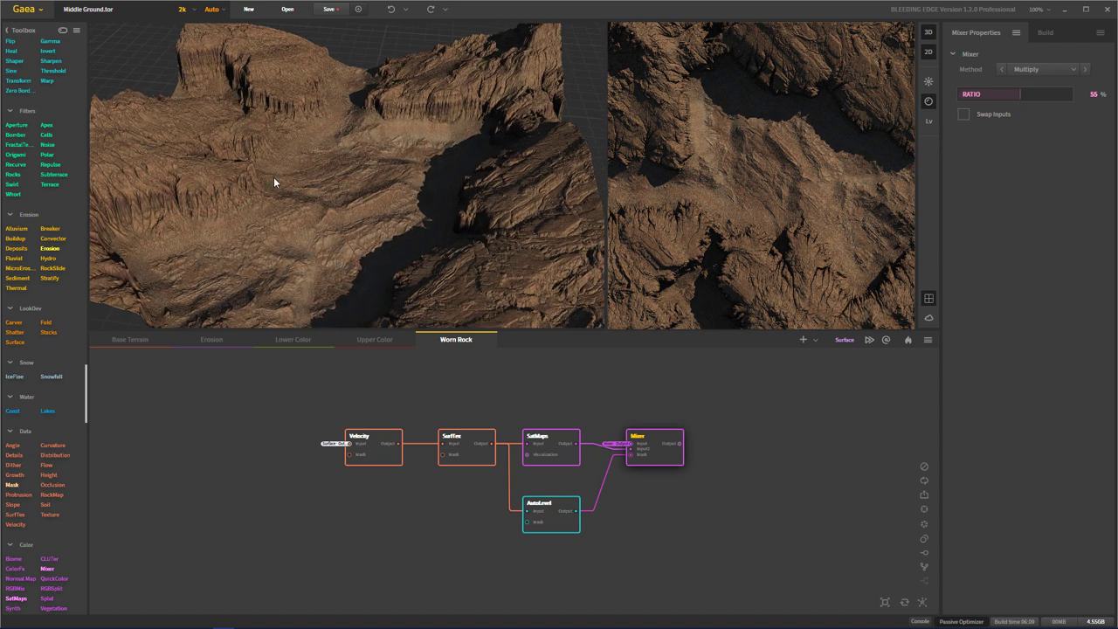
click(386, 341)
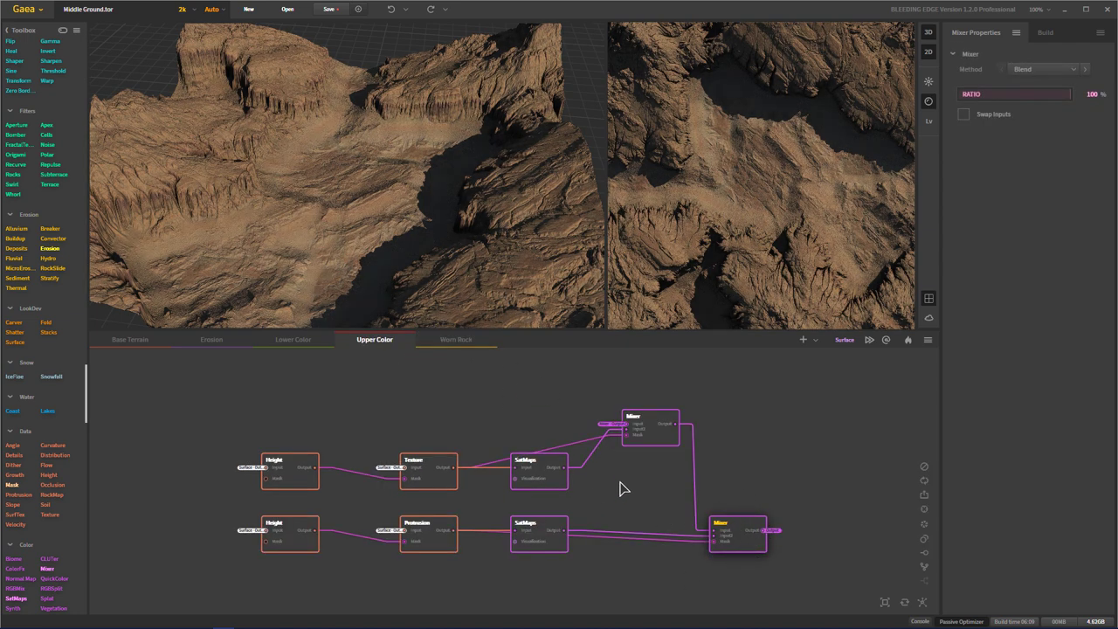
click(456, 342)
click(669, 445)
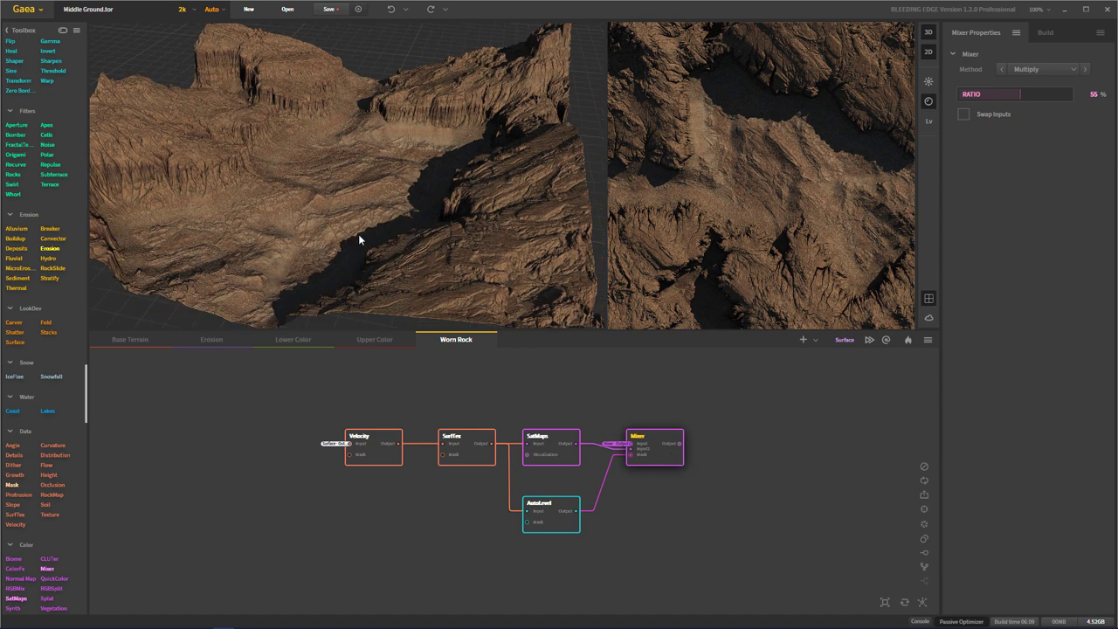
scroll(360, 237, up, 5)
drag(365, 241, 370, 280)
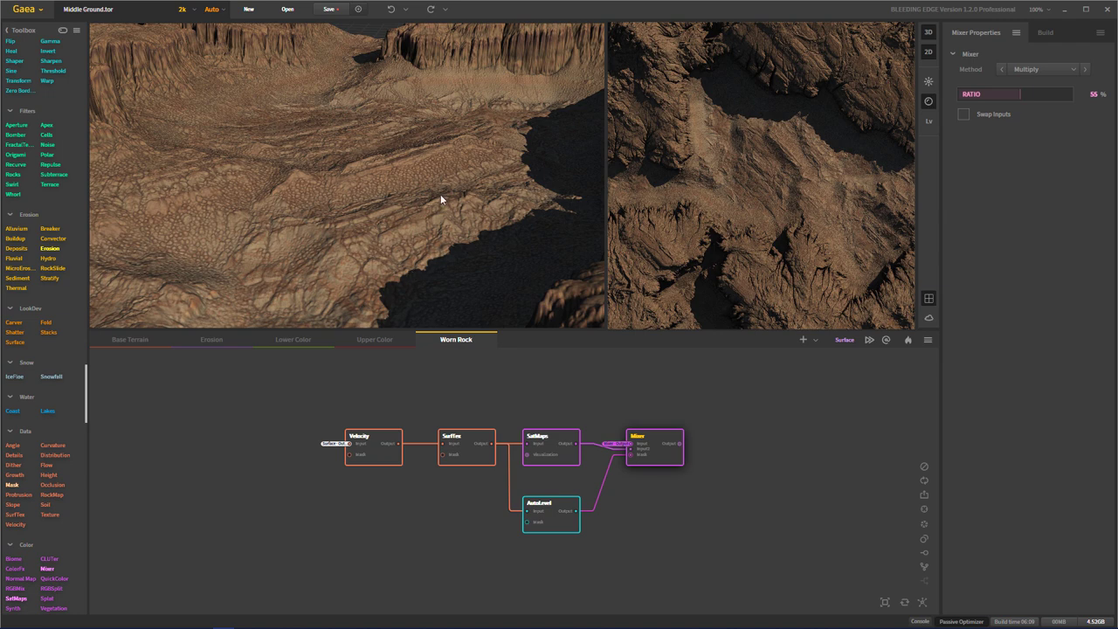
drag(440, 198, 351, 249)
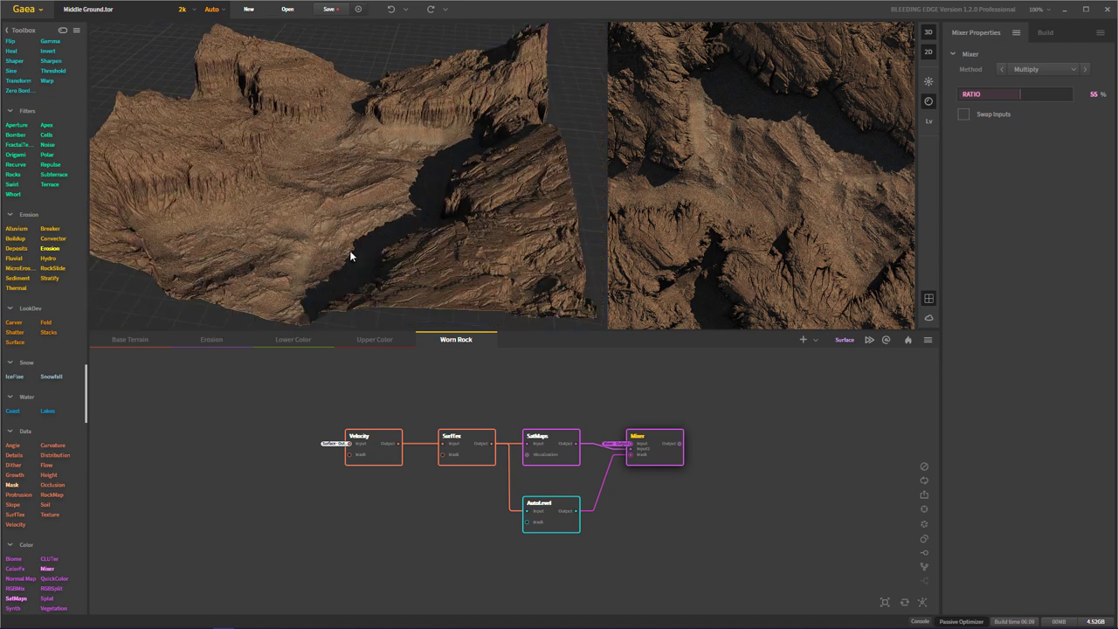
drag(349, 256, 361, 259)
click(703, 531)
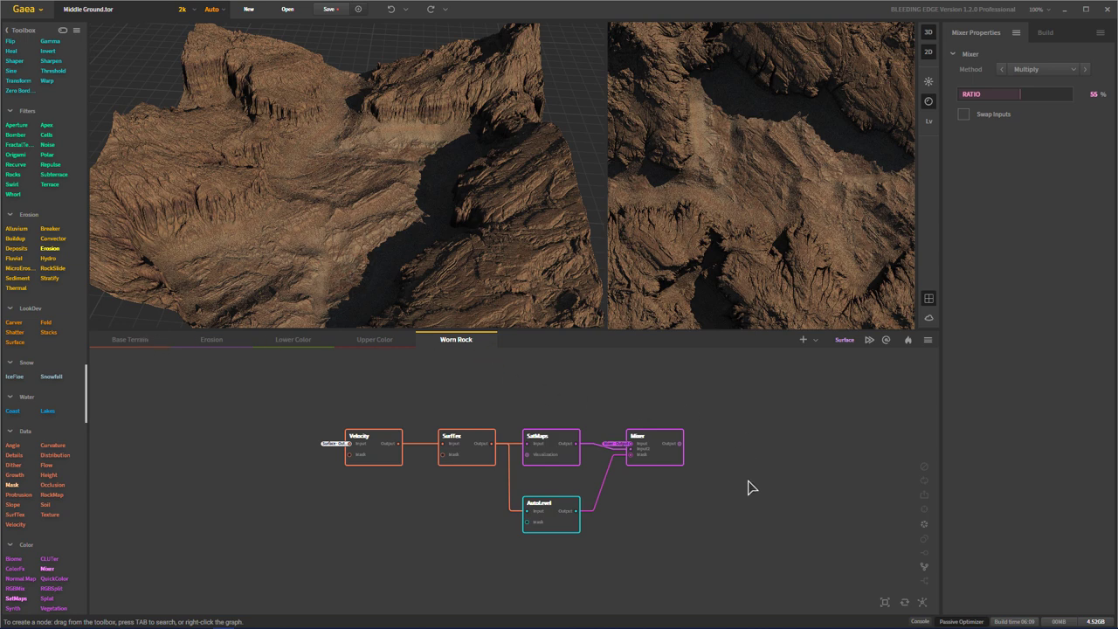
- Save the project, then create an empty graph named Graph (5) from the graph context menu
click(329, 9)
right_click(765, 411)
click(803, 341)
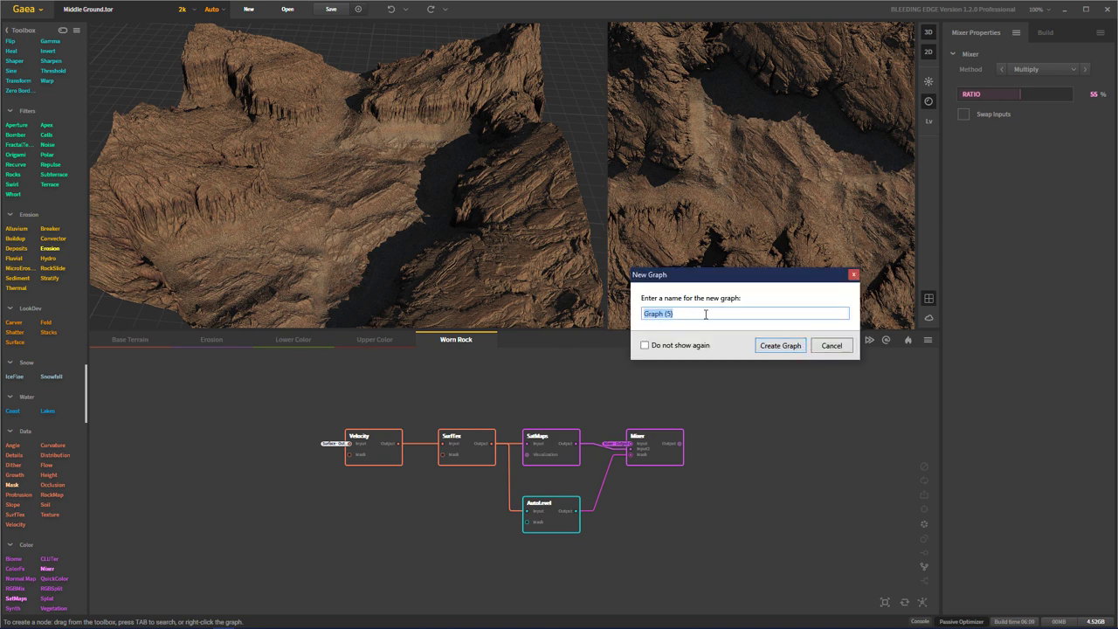
click(788, 347)
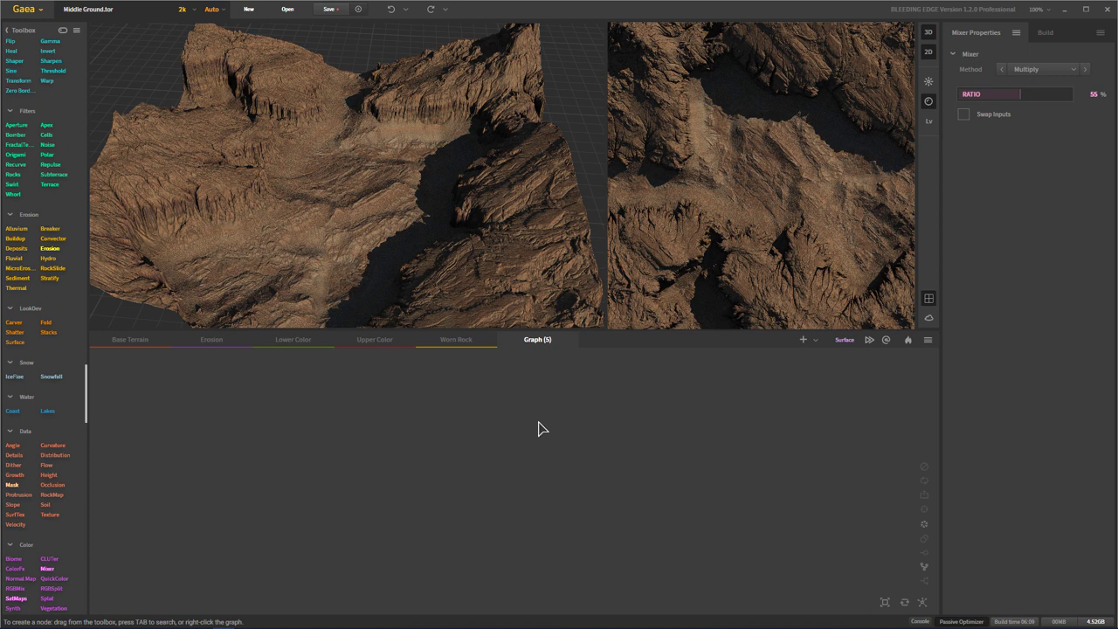
- In Worn Rock, add a Normal Map node beside the Mixer via node search and select it
click(456, 340)
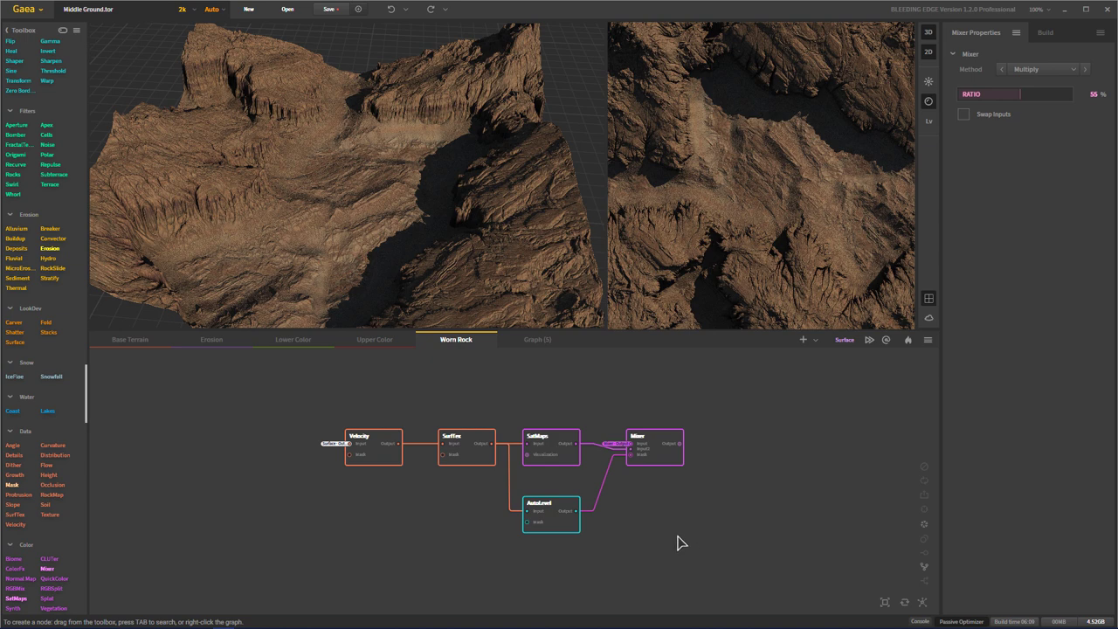
right_click(679, 542)
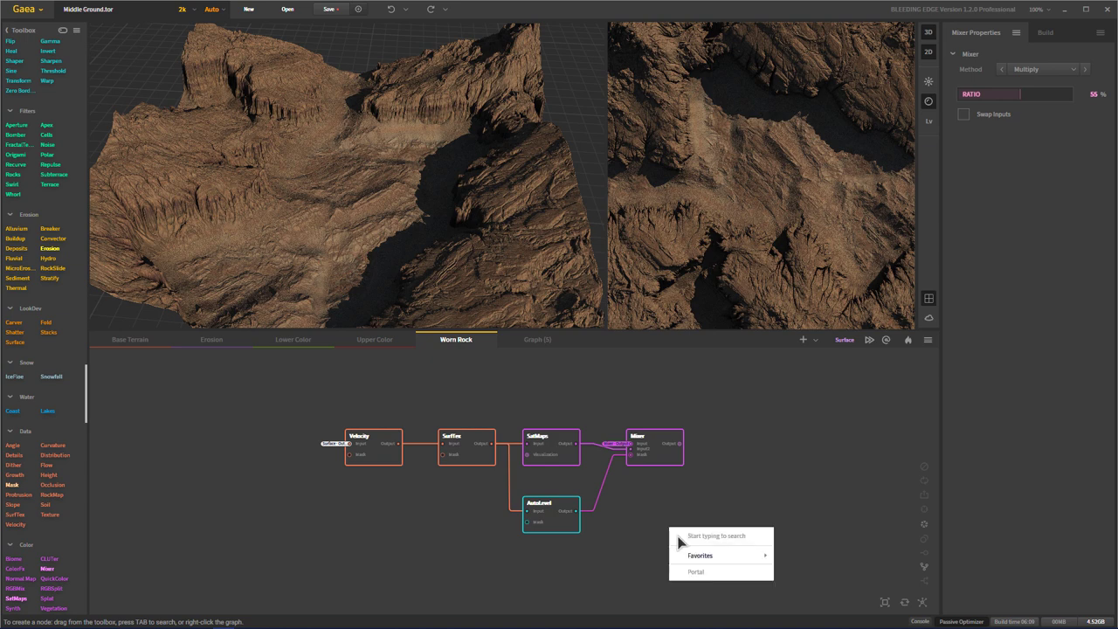
text(noormal)
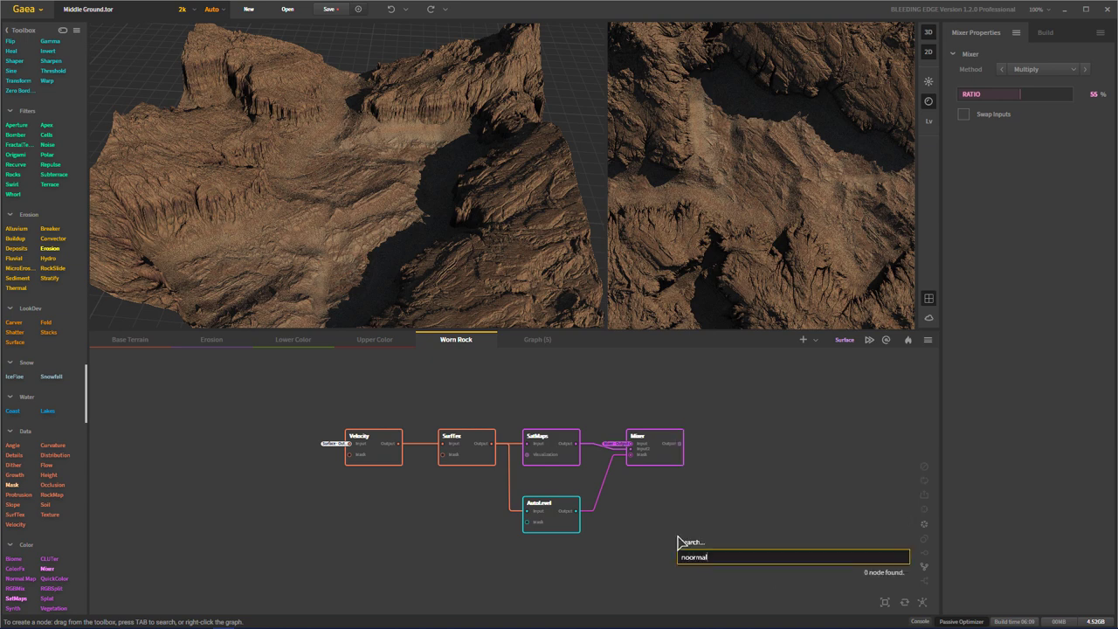
key(BackSpace)
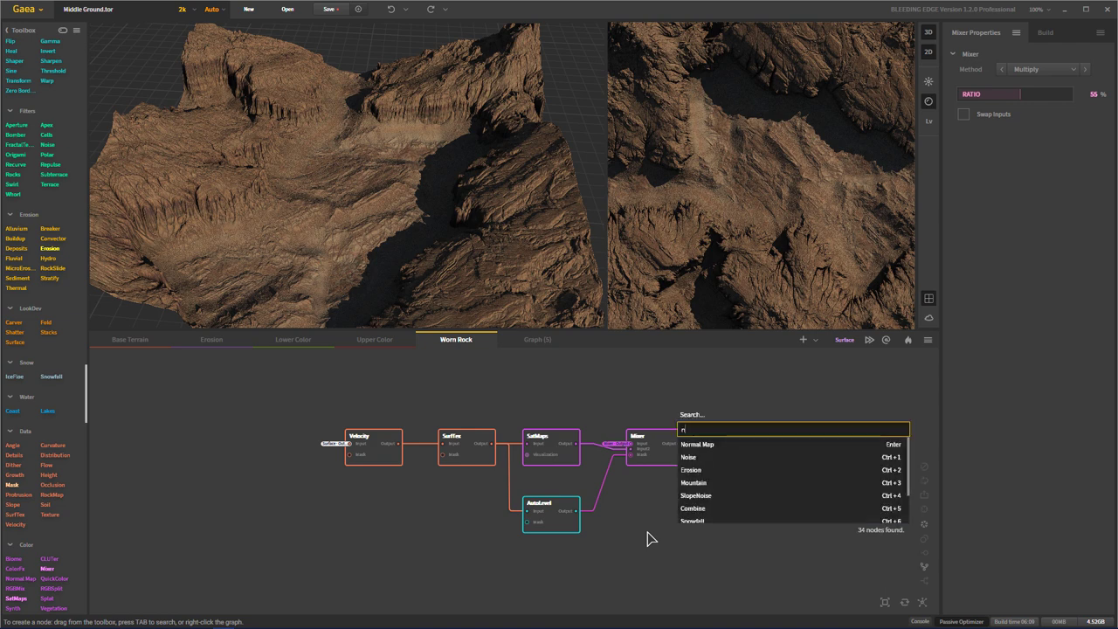
key(Down)
key(Return)
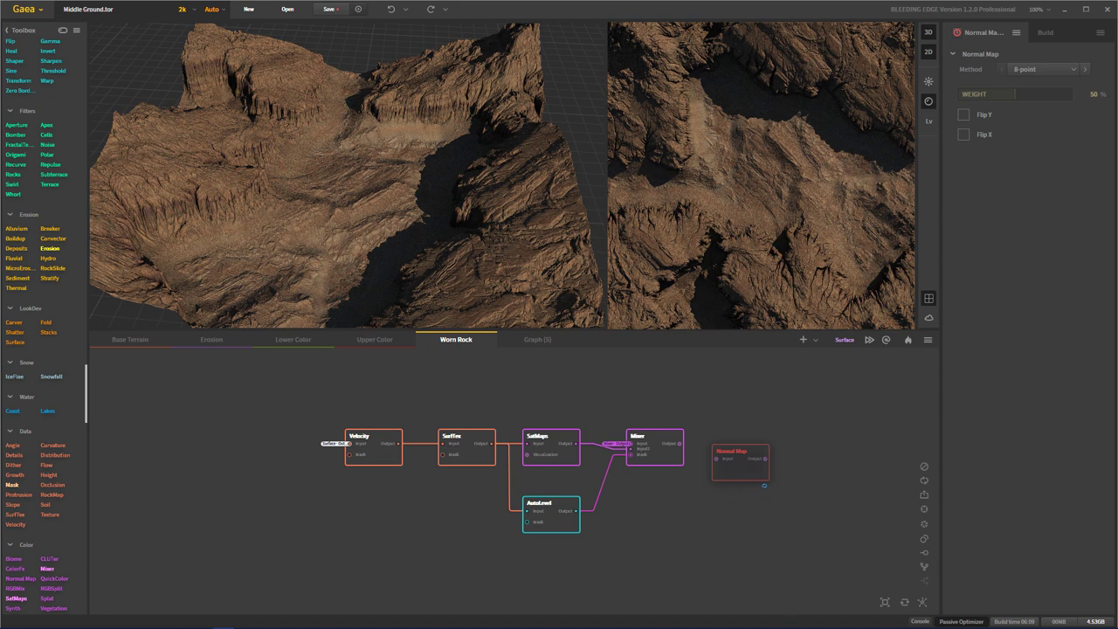
drag(836, 522, 708, 436)
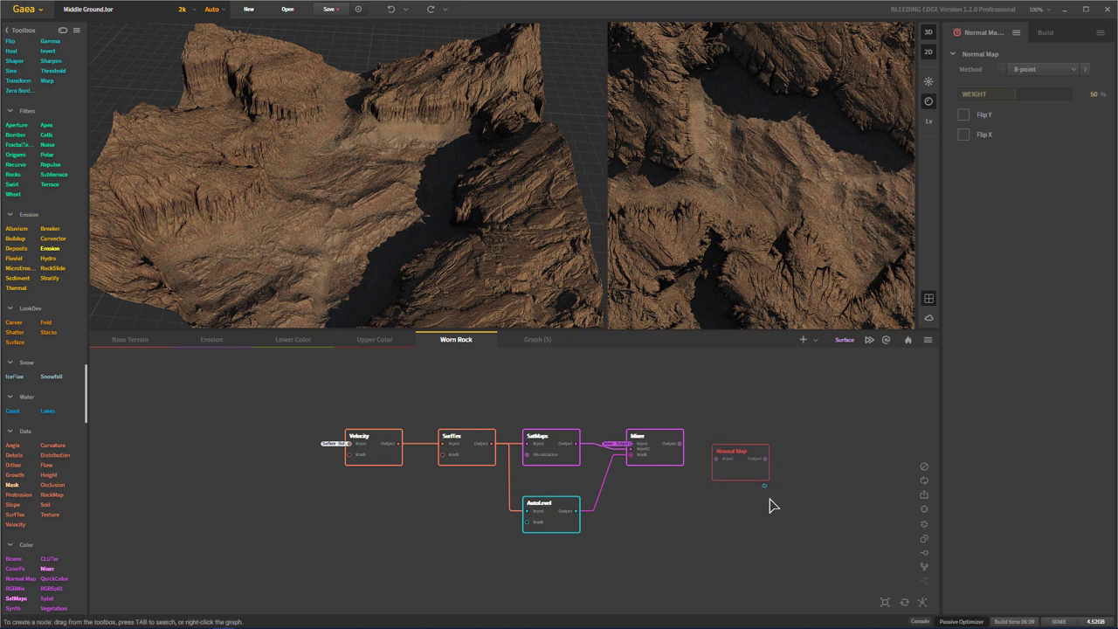
- Move the selected Normal Map node into the Erosion graph, right of the upper Surface node
click(928, 340)
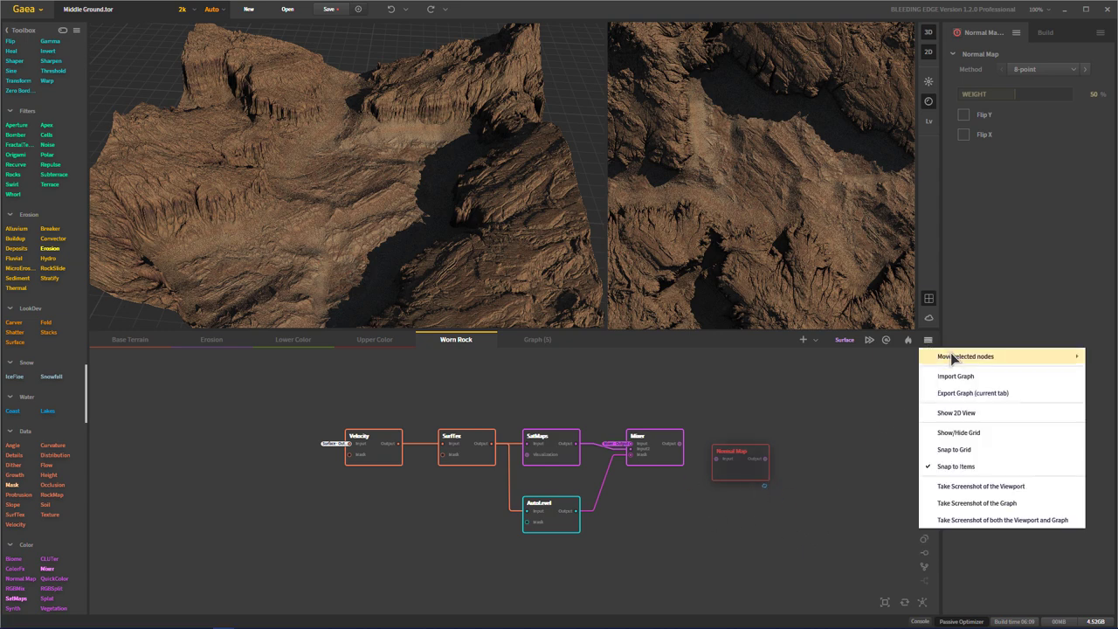
mouse_move(954, 358)
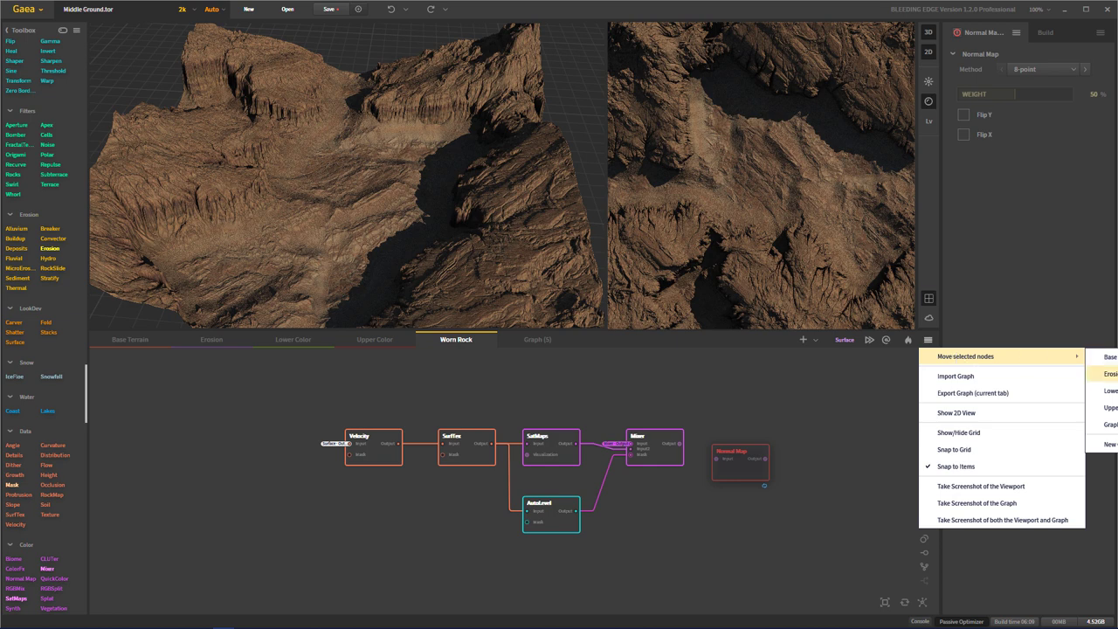
click(1105, 357)
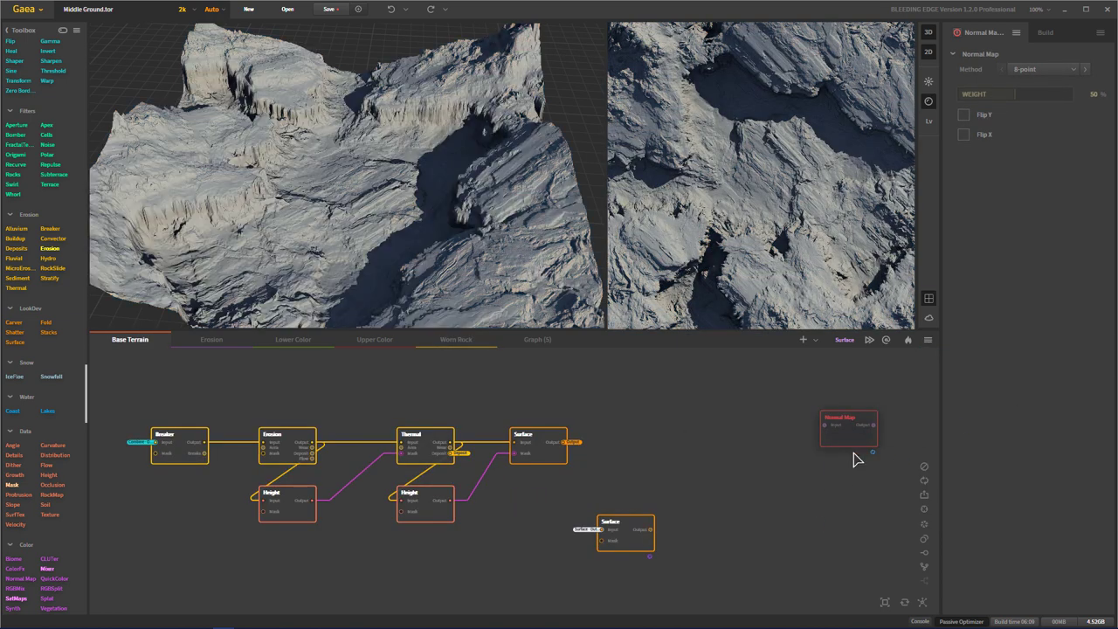
drag(829, 444, 706, 455)
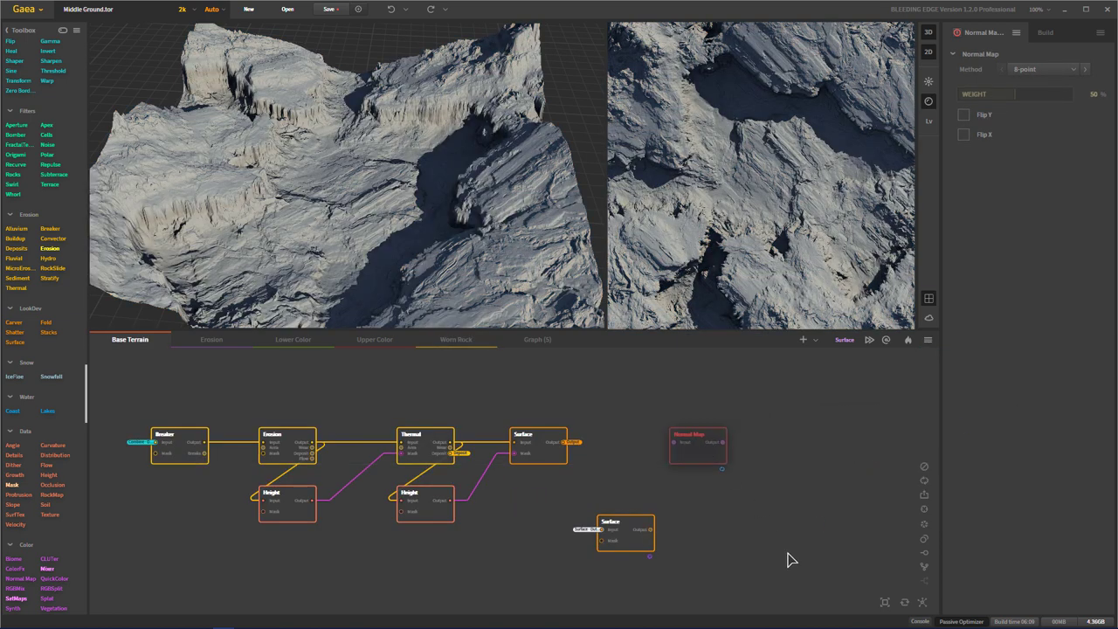
- Connect the lower Surface node's output to the Normal Map input in Erosion
click(538, 341)
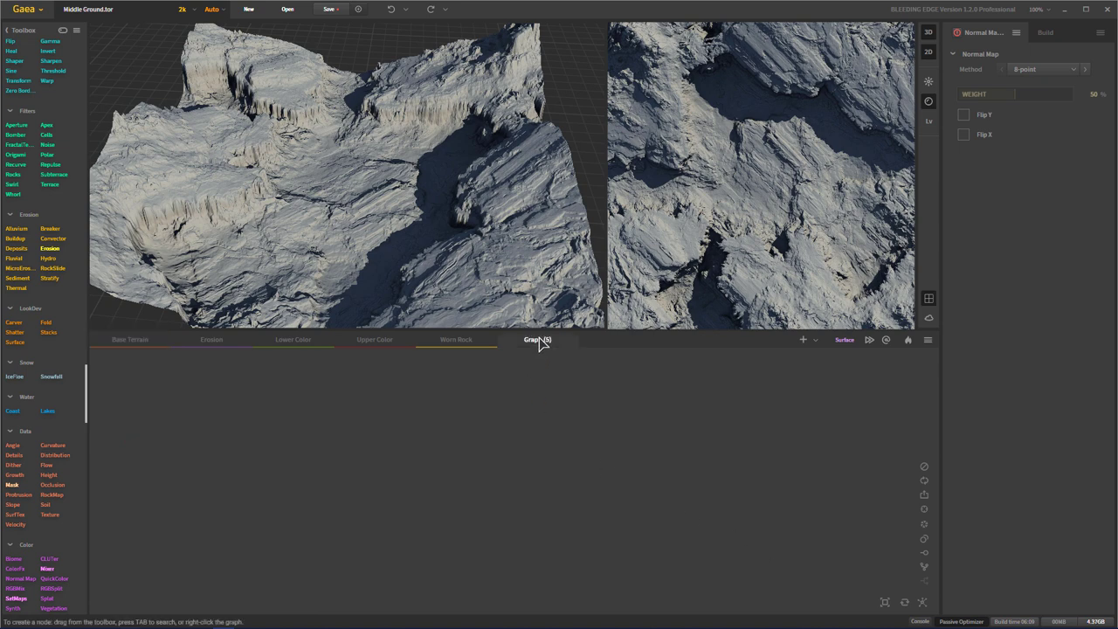
click(464, 343)
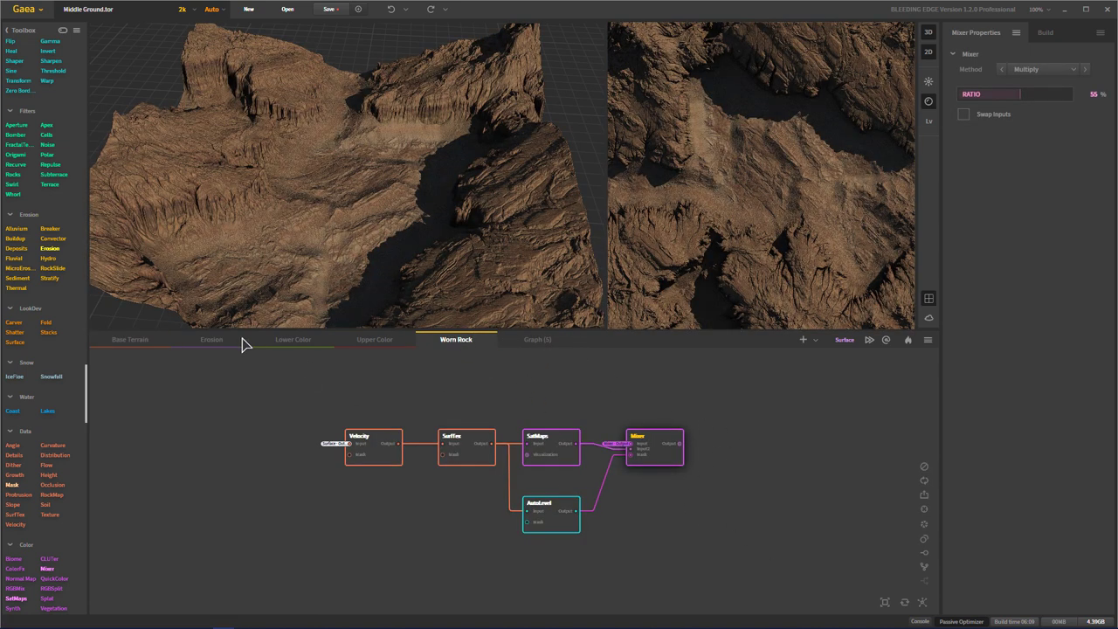
click(227, 342)
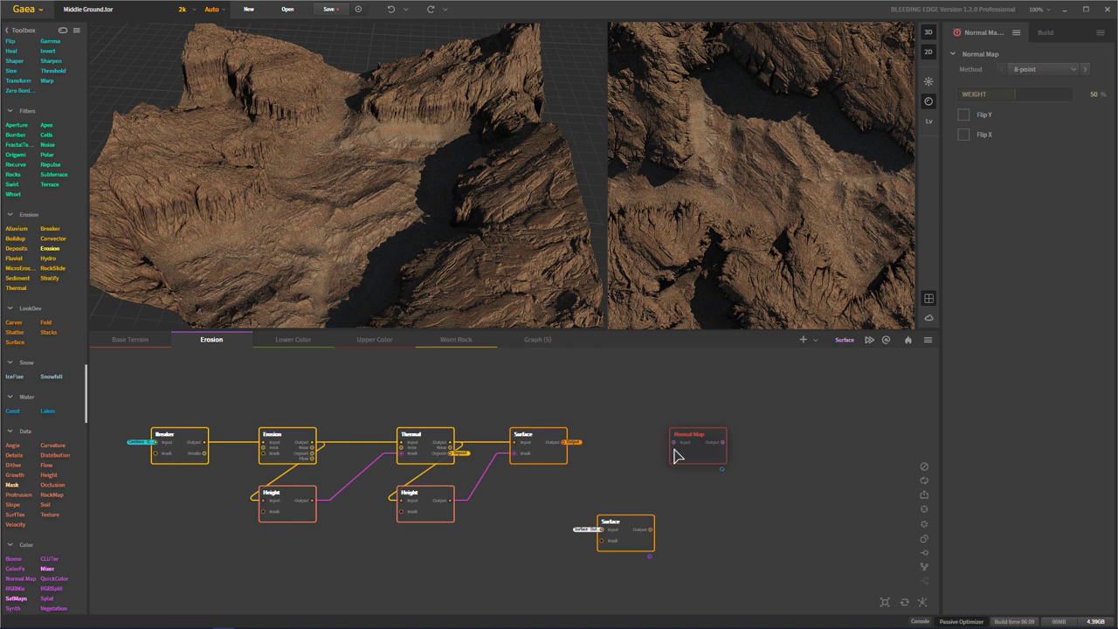
drag(673, 442, 668, 485)
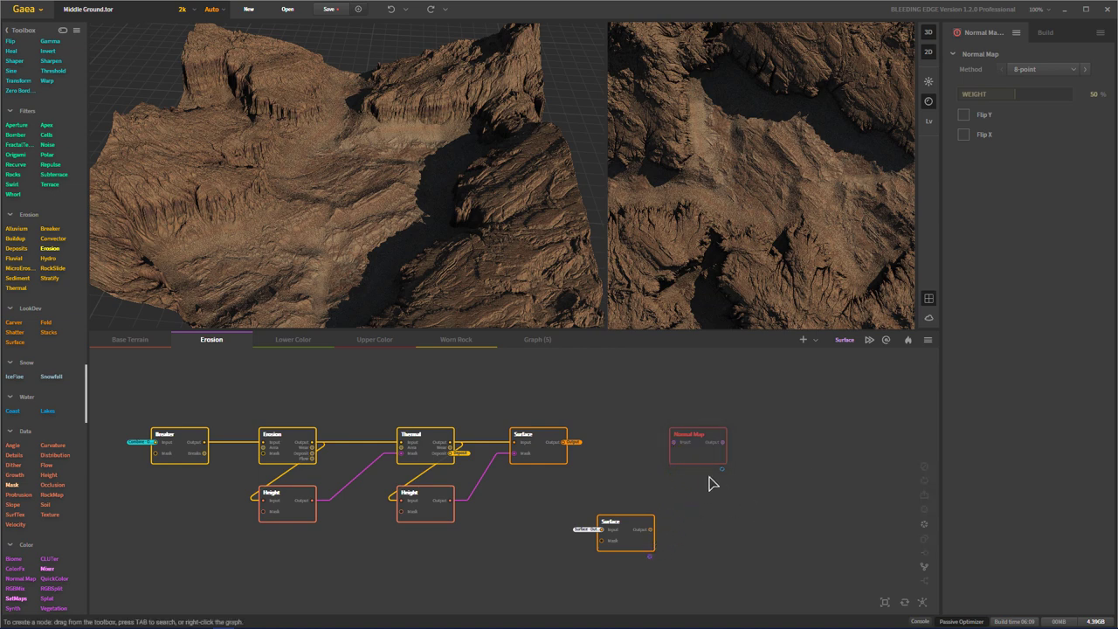
drag(673, 443, 650, 530)
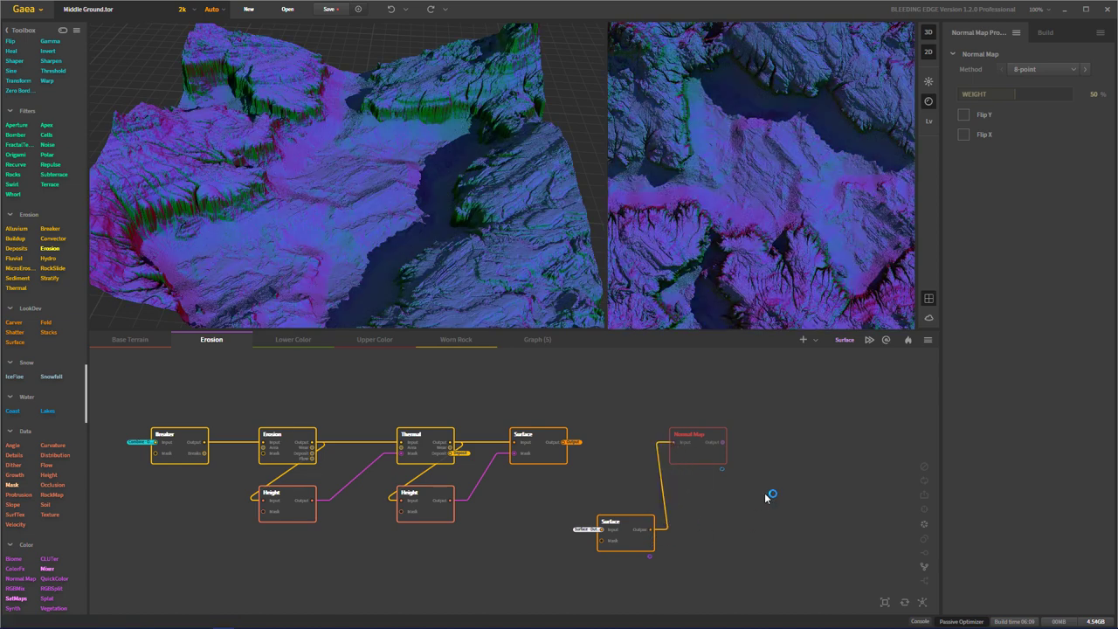
- Select Normal Map in Erosion and move it into Graph (5)
drag(789, 499, 641, 402)
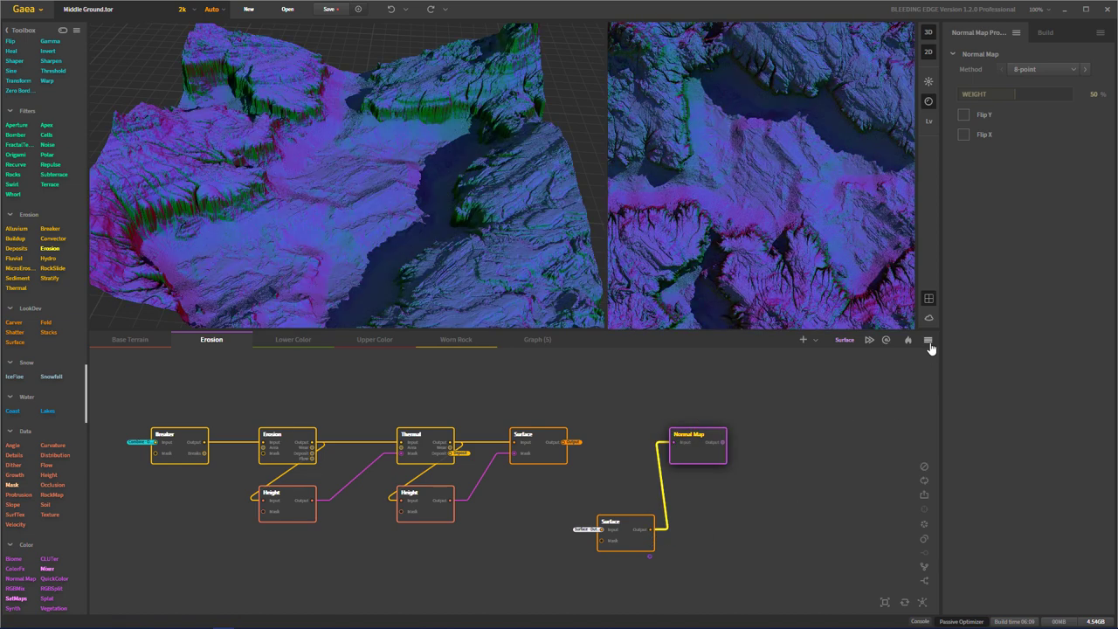
click(928, 340)
click(801, 457)
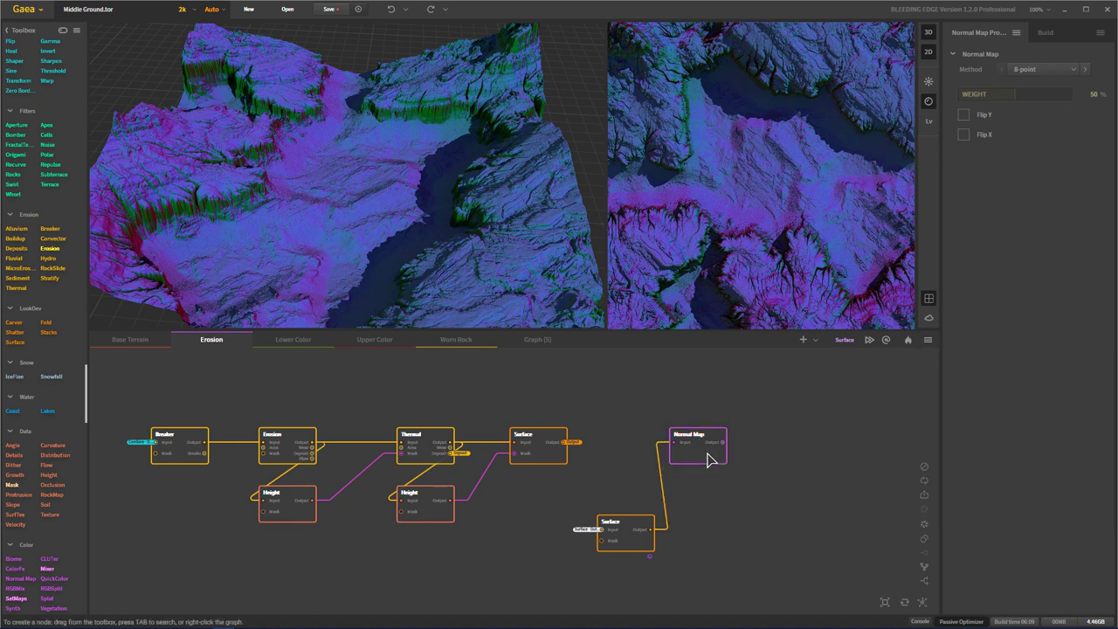
click(928, 339)
mouse_move(964, 358)
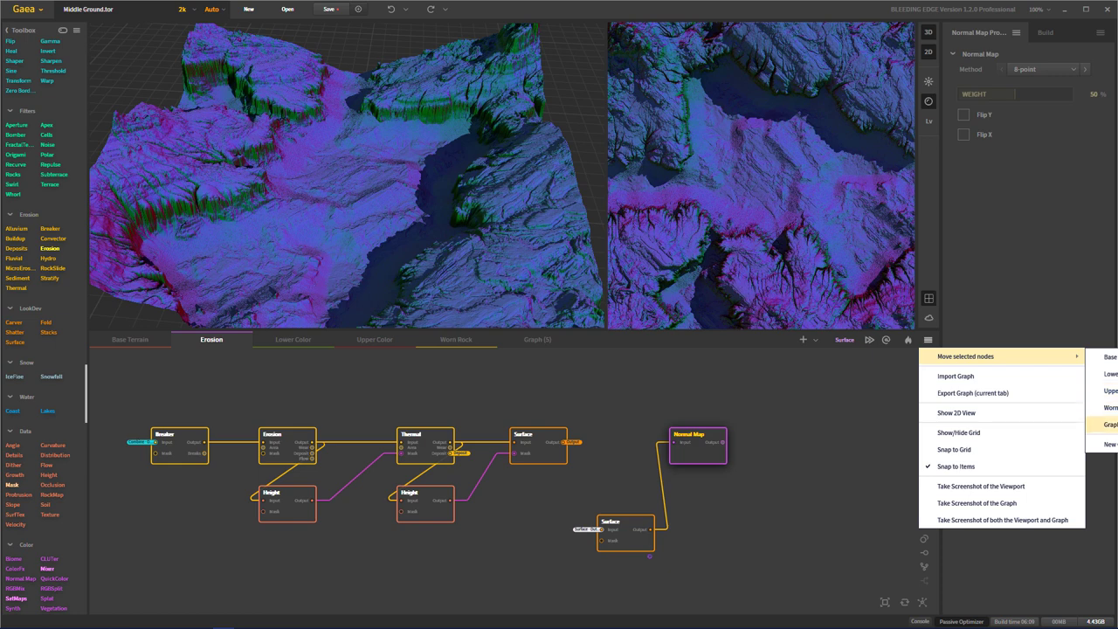
click(1104, 424)
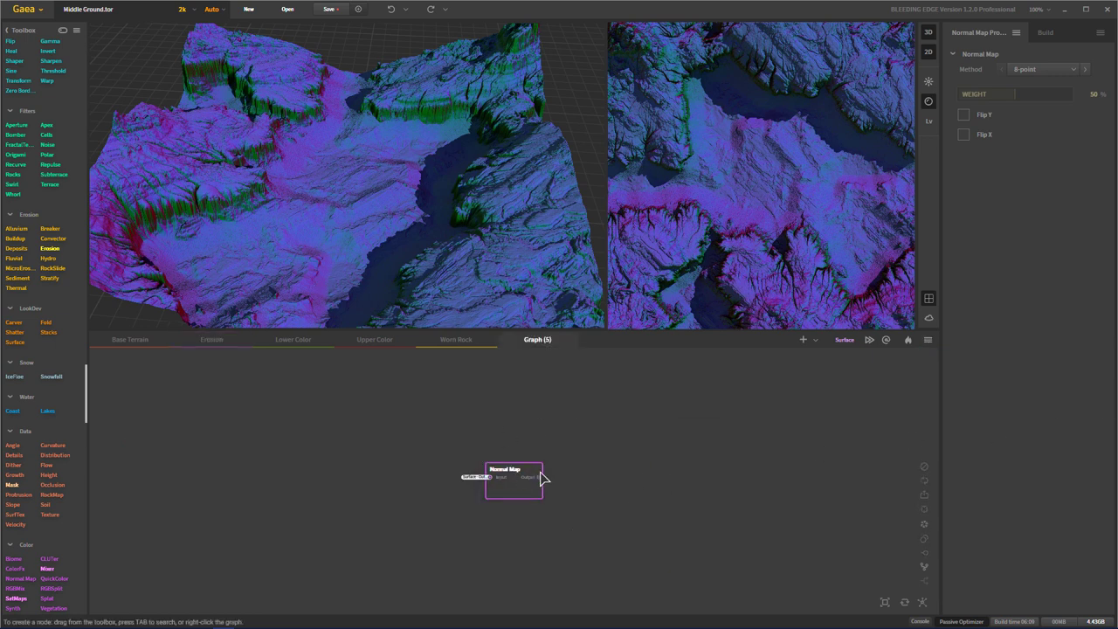
- Check the tabs, then reposition the Normal Map node within Graph (5)
click(137, 345)
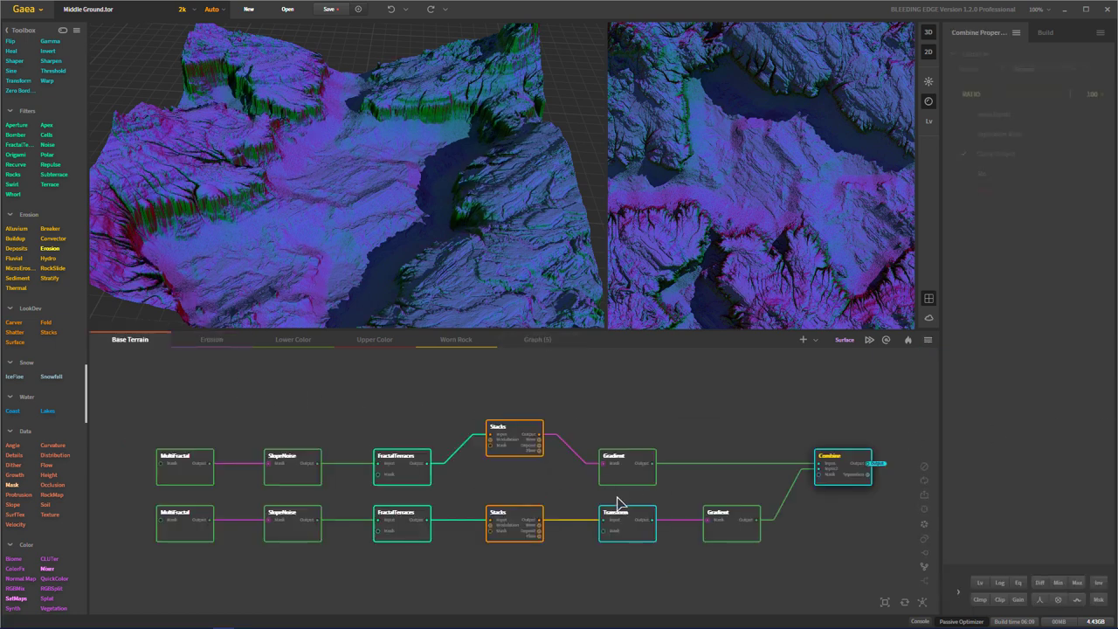
click(232, 344)
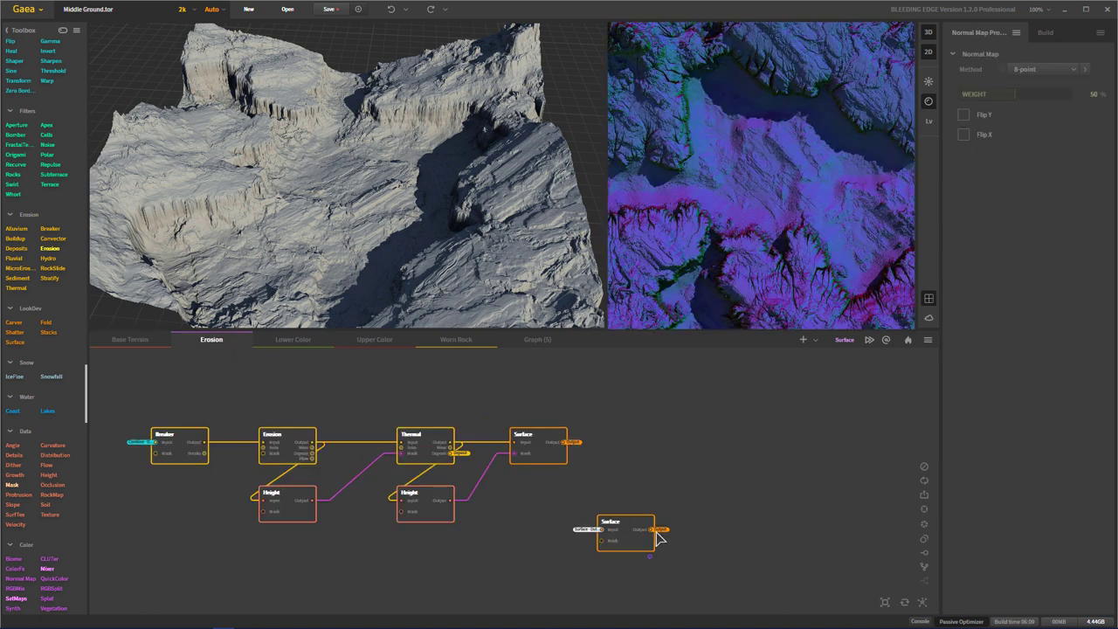
click(532, 342)
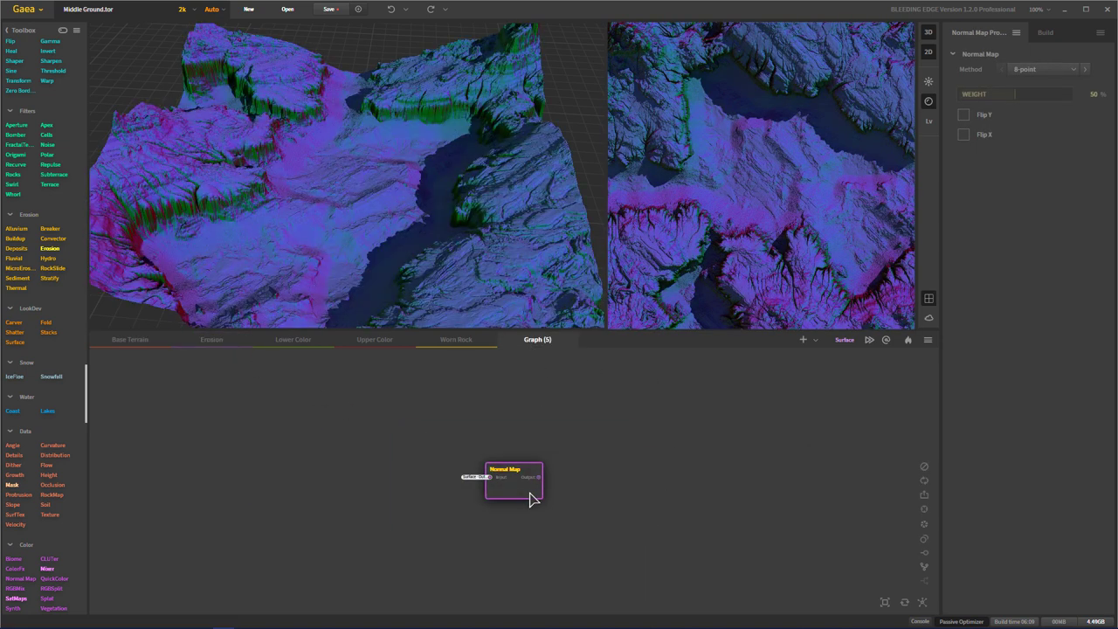
mouse_move(526, 492)
mouse_down()
mouse_move(485, 507)
mouse_move(548, 489)
mouse_up()
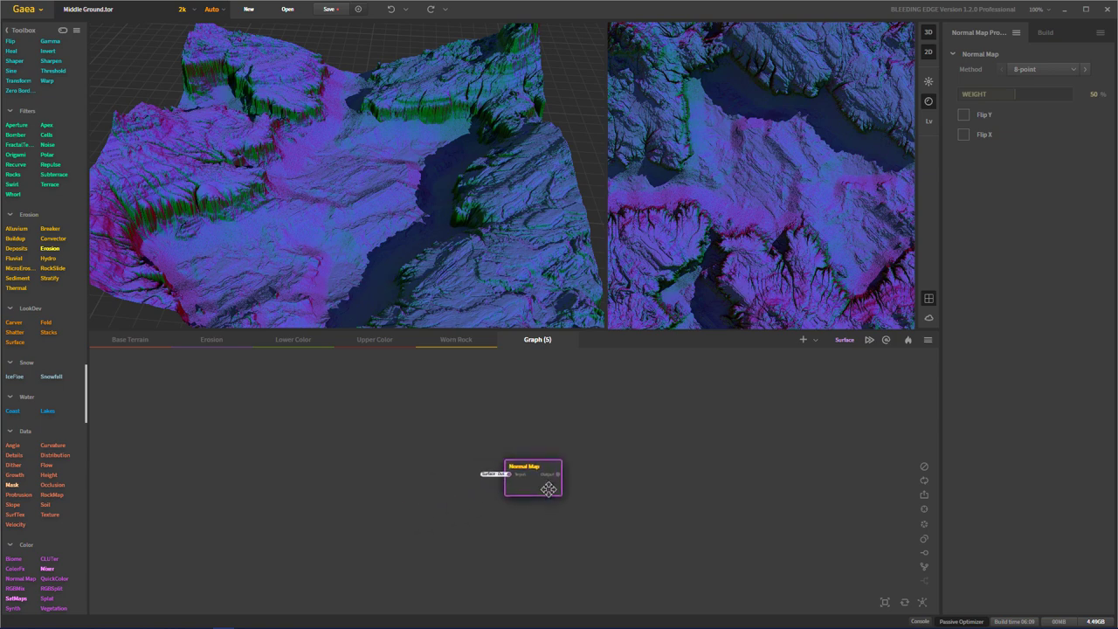
drag(446, 528, 620, 421)
drag(537, 481, 519, 483)
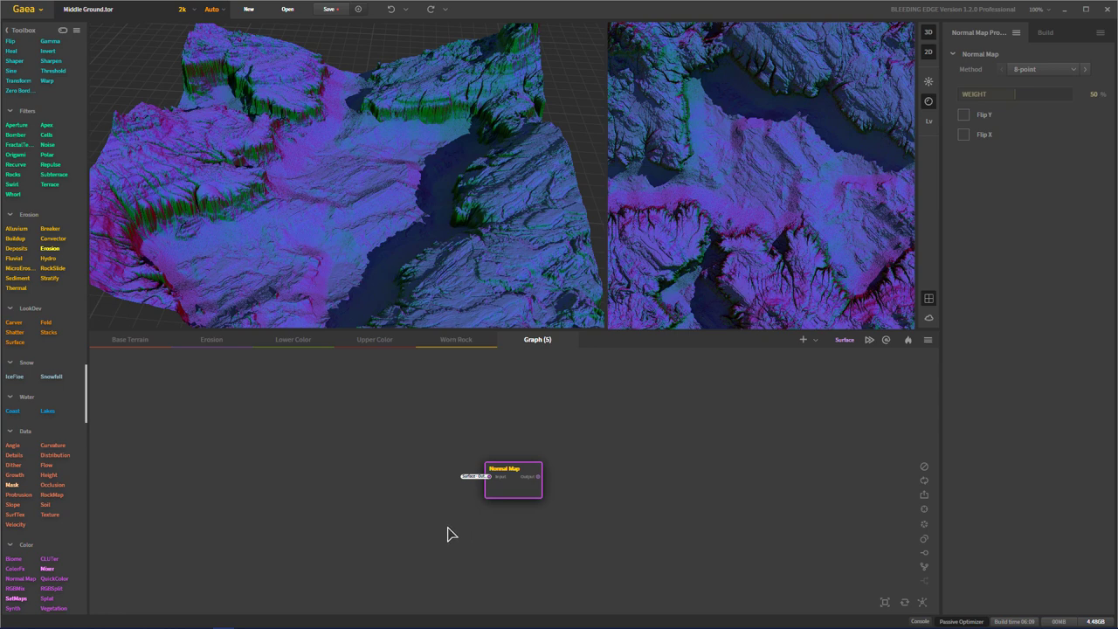
drag(509, 494, 528, 487)
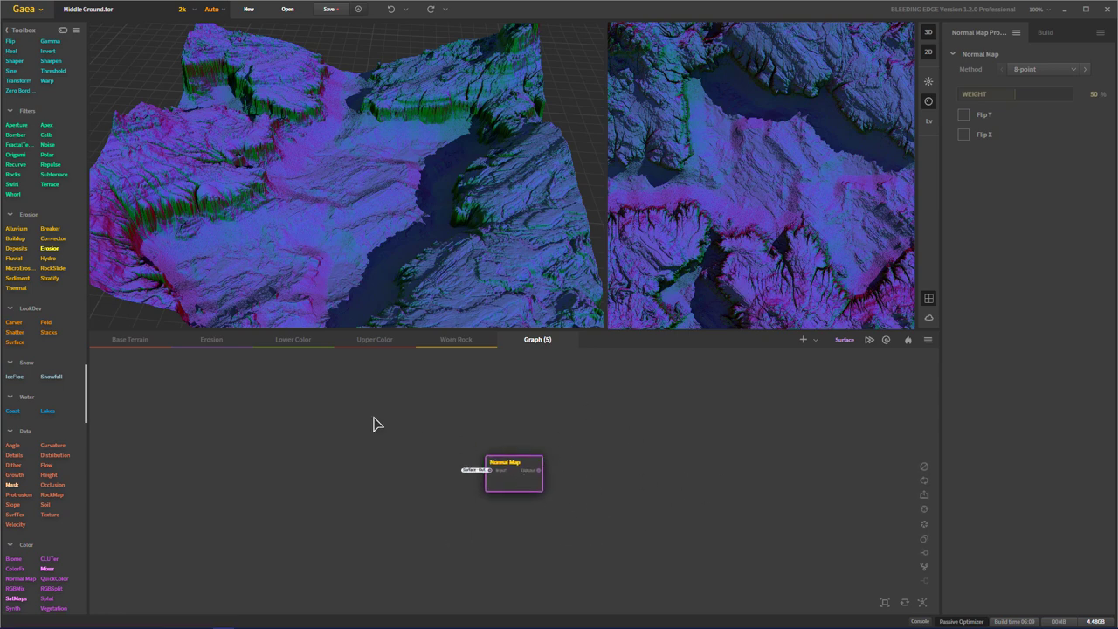
- In Erosion, add a Mesher node and feed it the lower Surface node's output
click(214, 340)
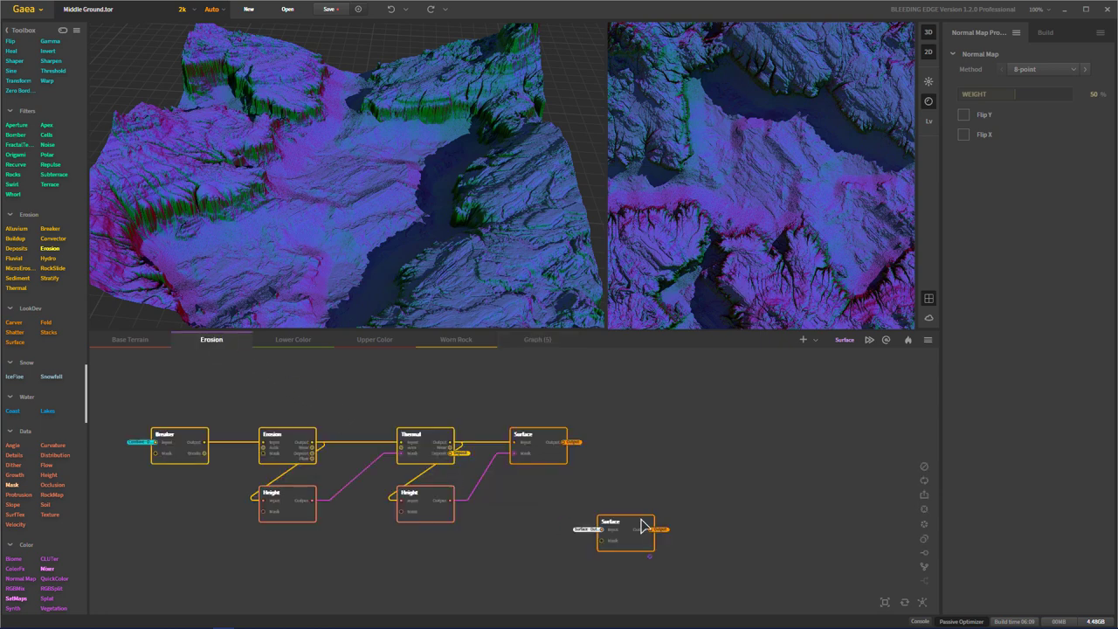
right_click(739, 510)
text(Mesh)
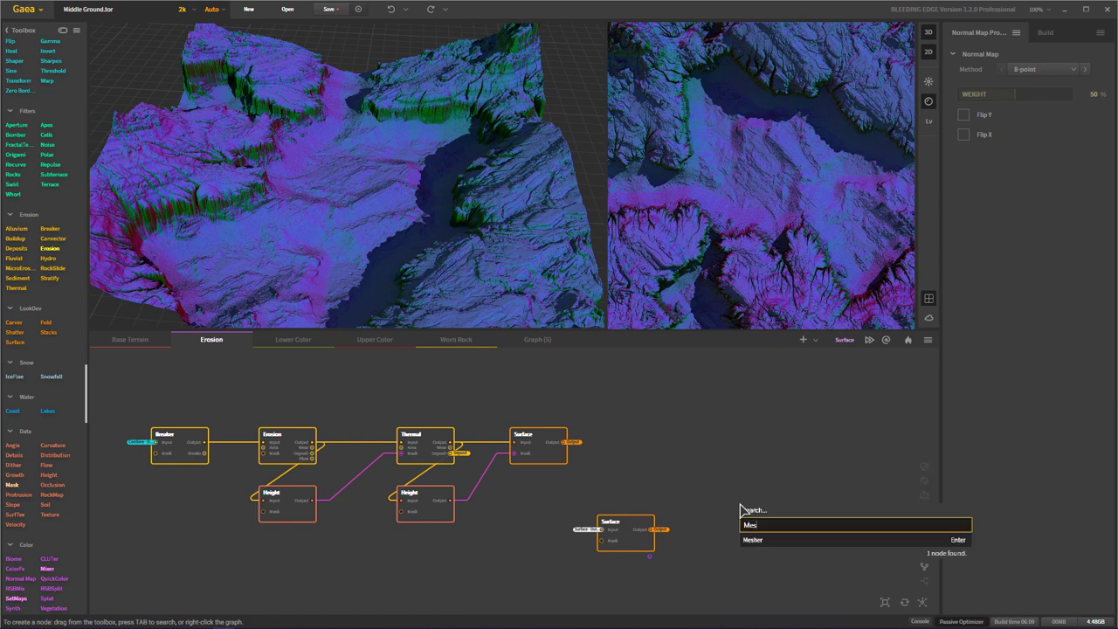
text(er)
click(766, 540)
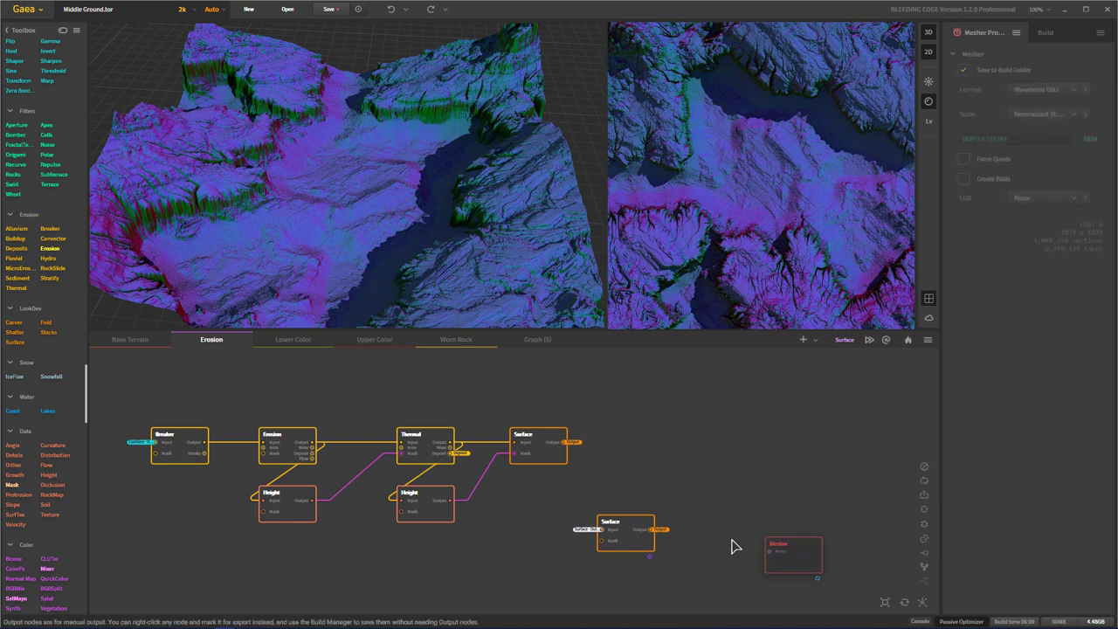
drag(768, 552, 660, 529)
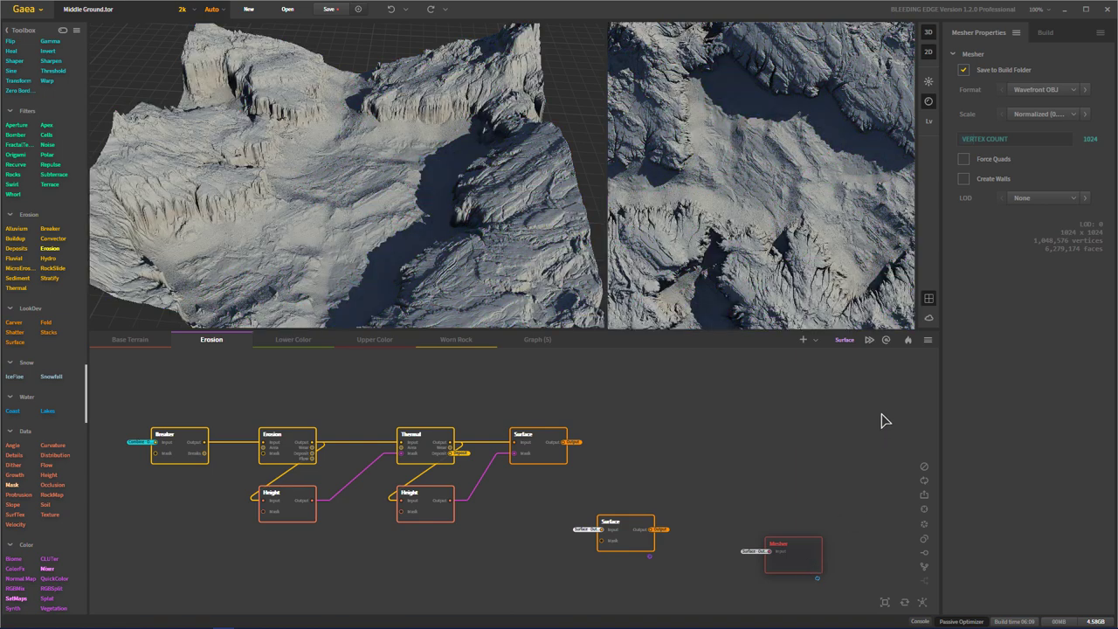
- Move the Mesher node into Graph (5) and place it below Normal Map
click(927, 340)
mouse_move(943, 357)
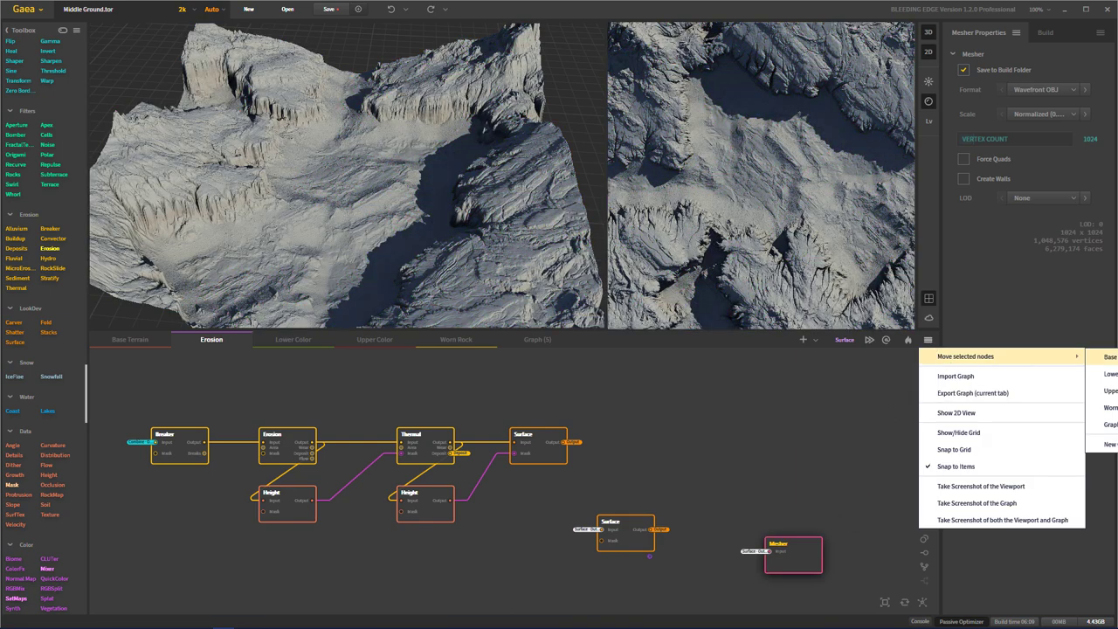
click(1105, 423)
drag(572, 537, 477, 489)
click(634, 572)
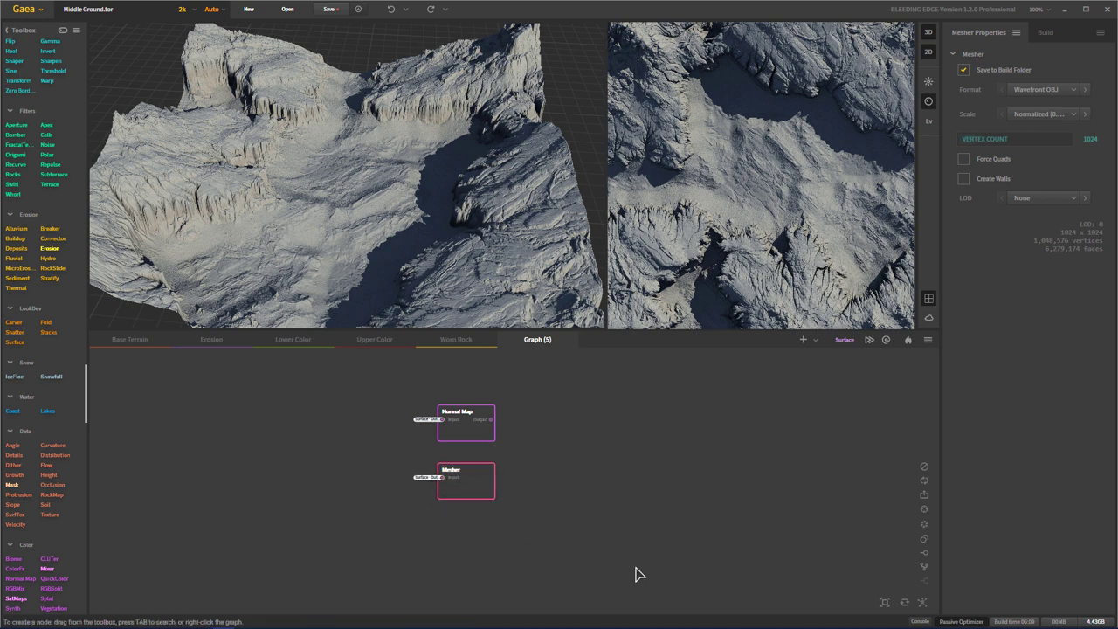
- Frame both export nodes and give the Graph (5) tab a red color tag
click(885, 601)
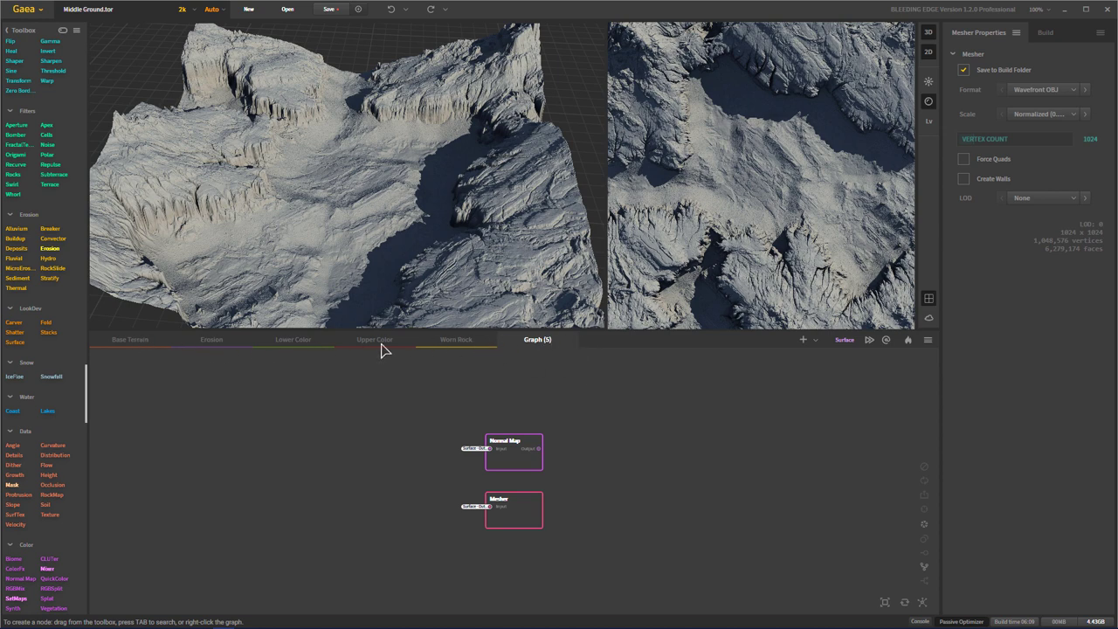
right_click(543, 341)
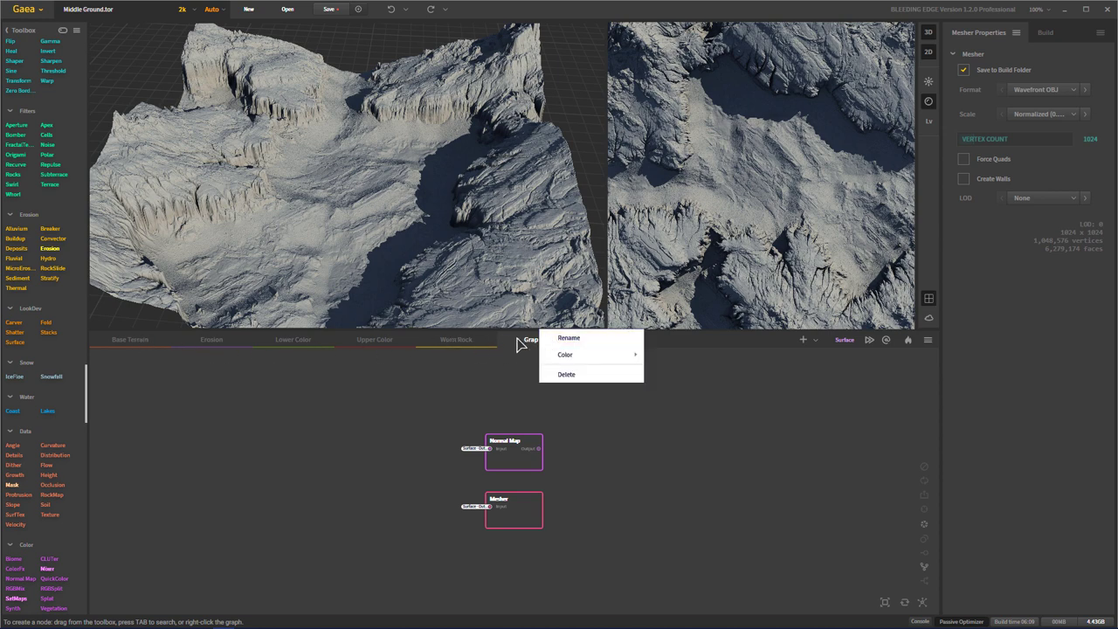
mouse_move(594, 356)
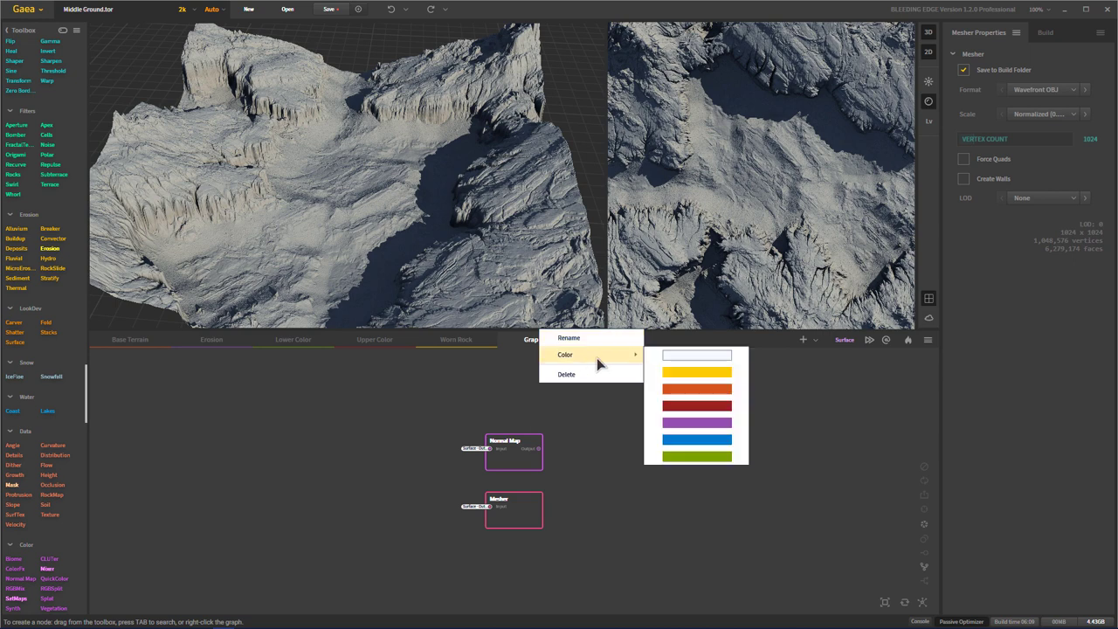
click(696, 389)
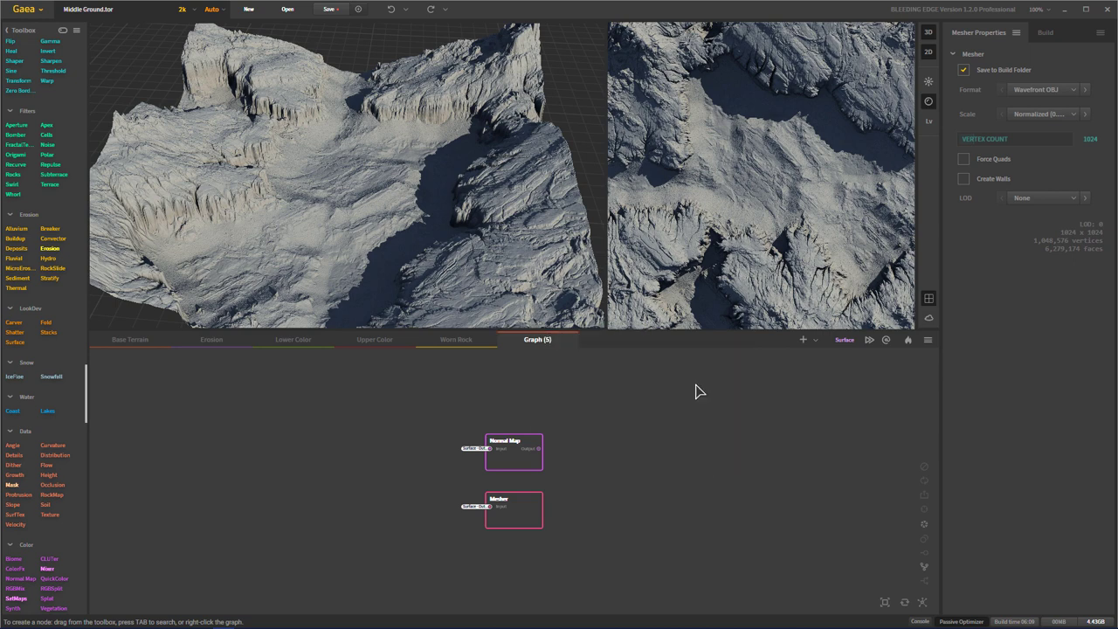
- Keep the tab name Graph (5) and change its color to a deeper red
right_click(547, 341)
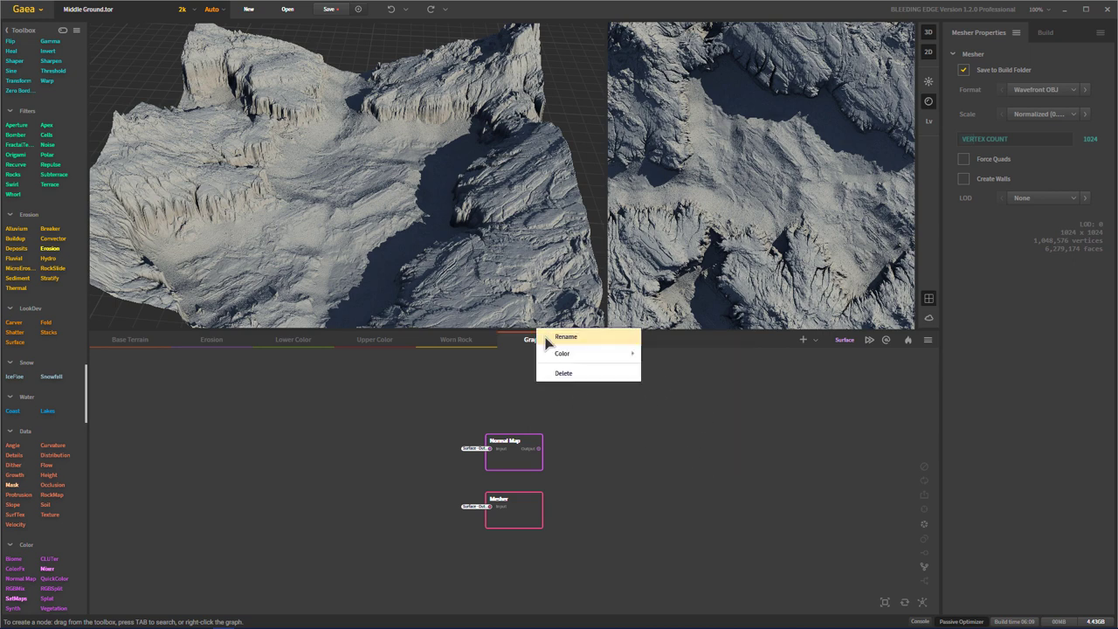
click(604, 336)
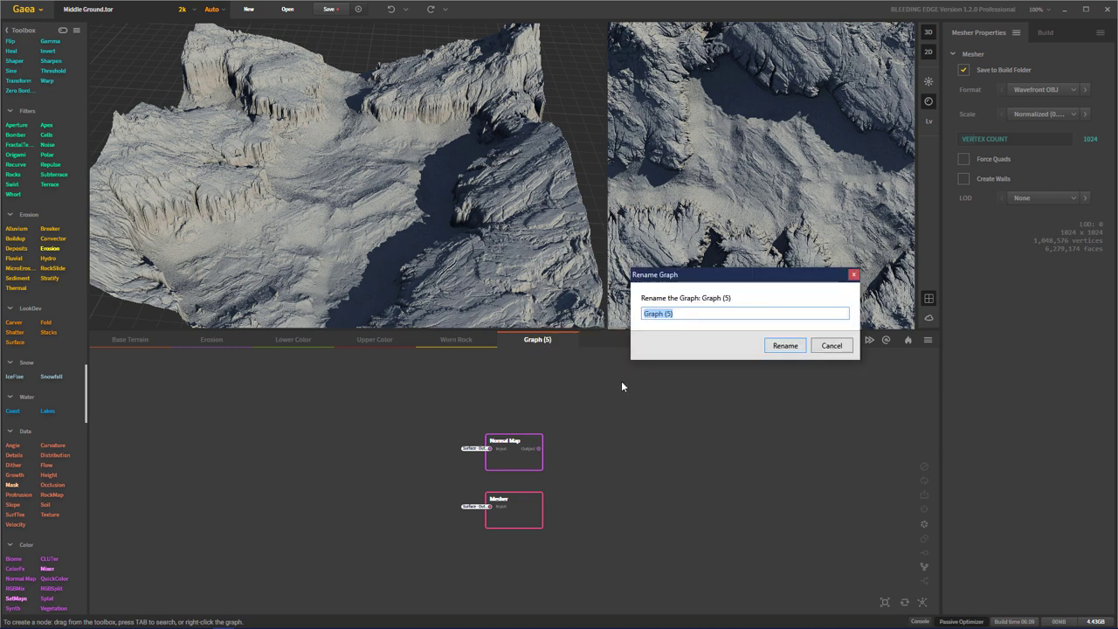
click(831, 347)
right_click(548, 340)
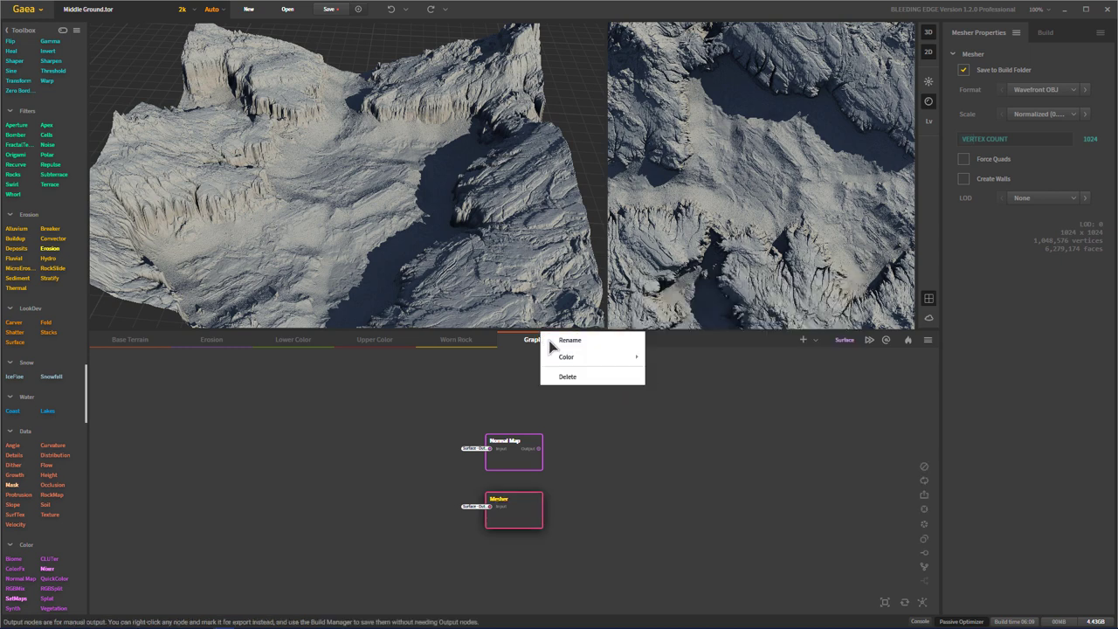
mouse_move(603, 352)
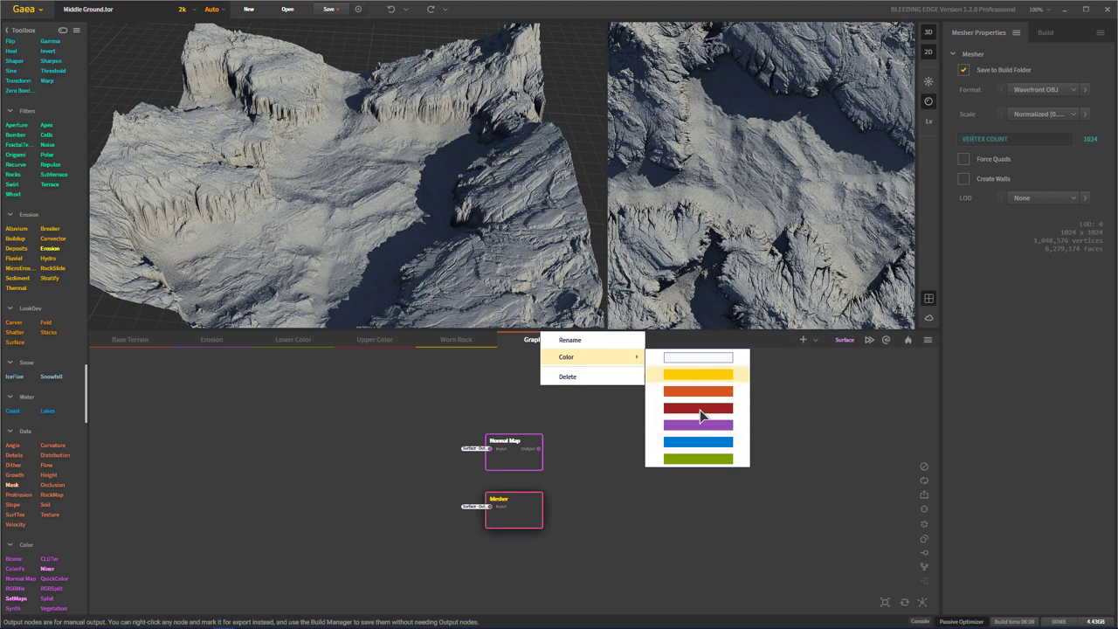
click(681, 532)
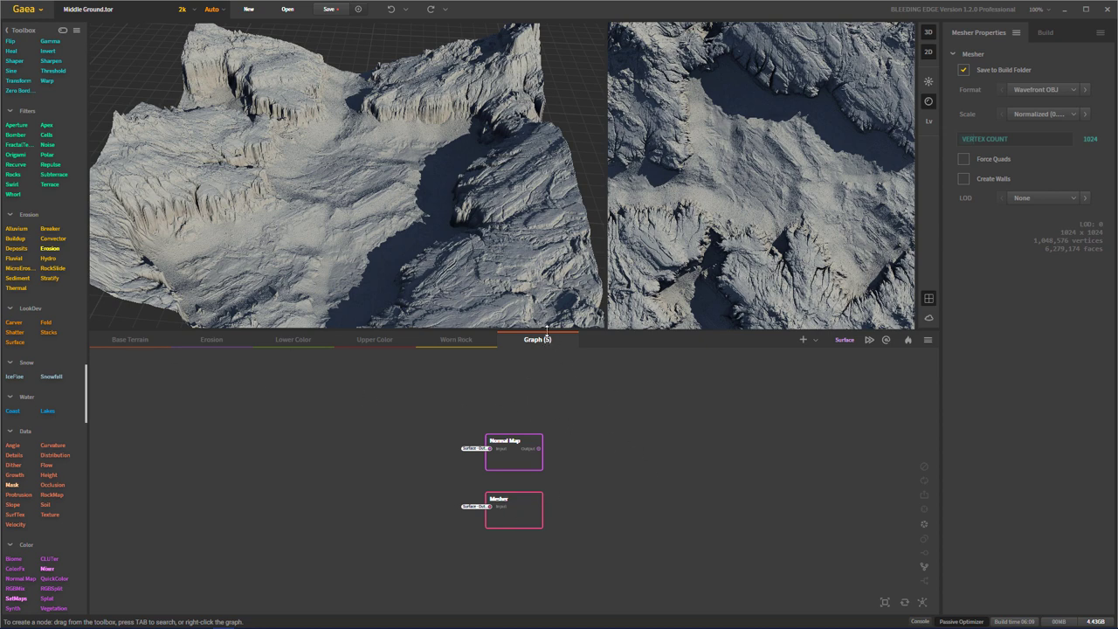
drag(543, 341, 144, 341)
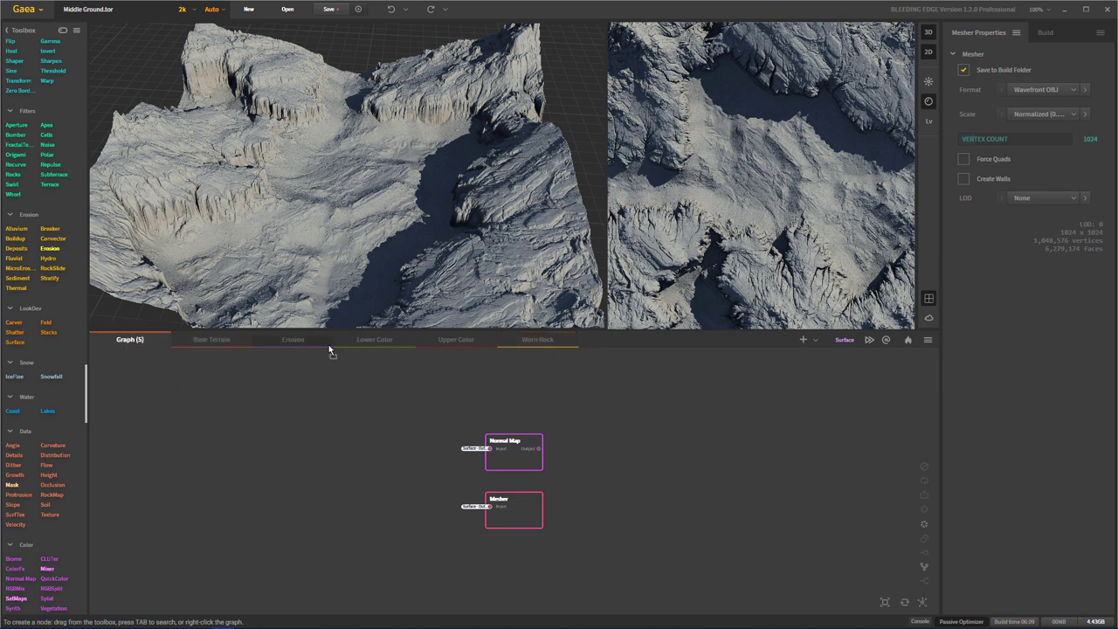
drag(140, 341, 566, 343)
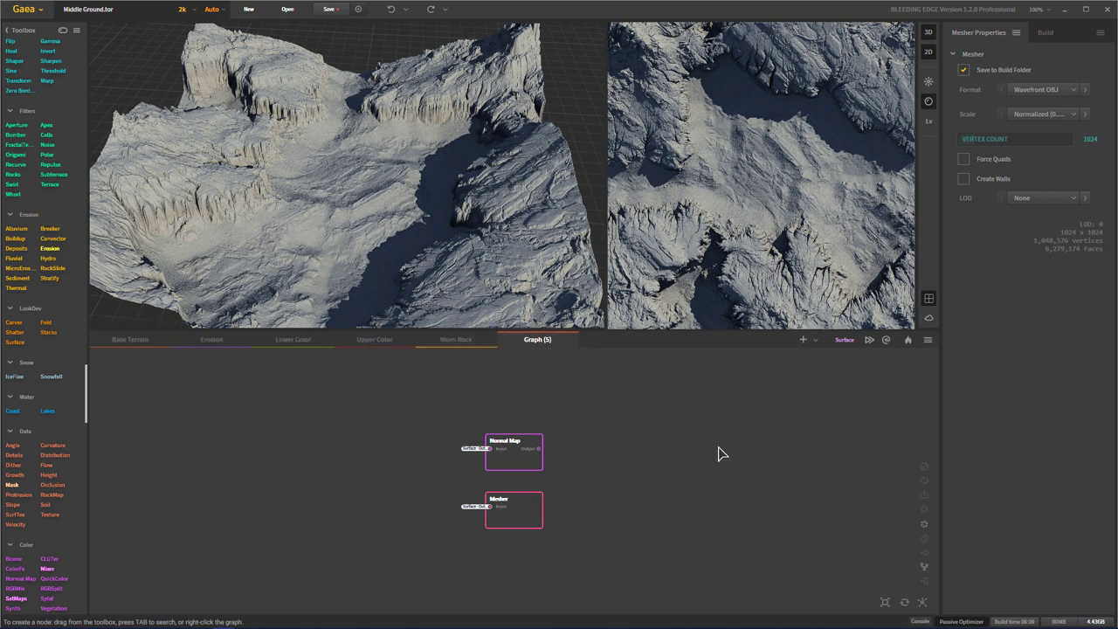